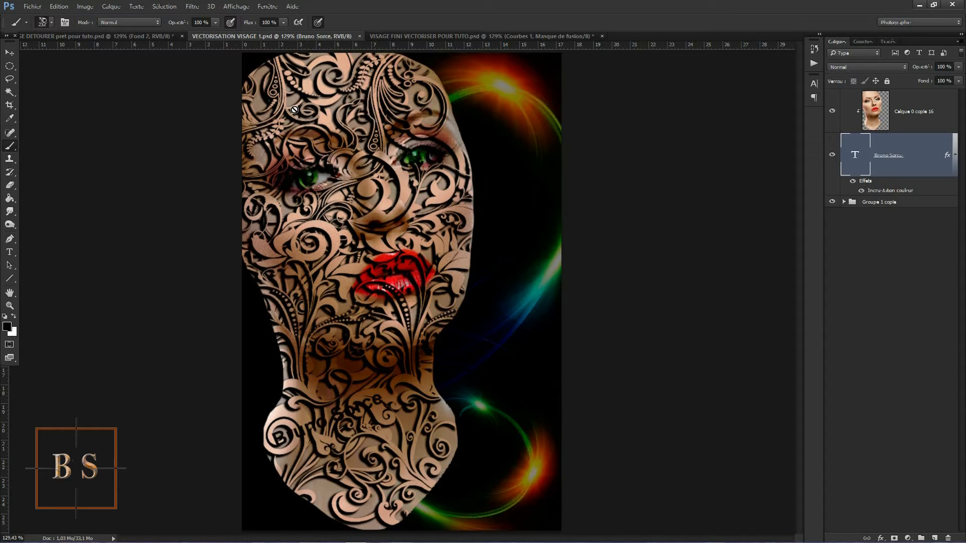
- Review the layer stack of VISAGE FINI VECTORISER POUR TUTO.psd, and display the ornamental presets available for the Brush tool
left_click(430, 36)
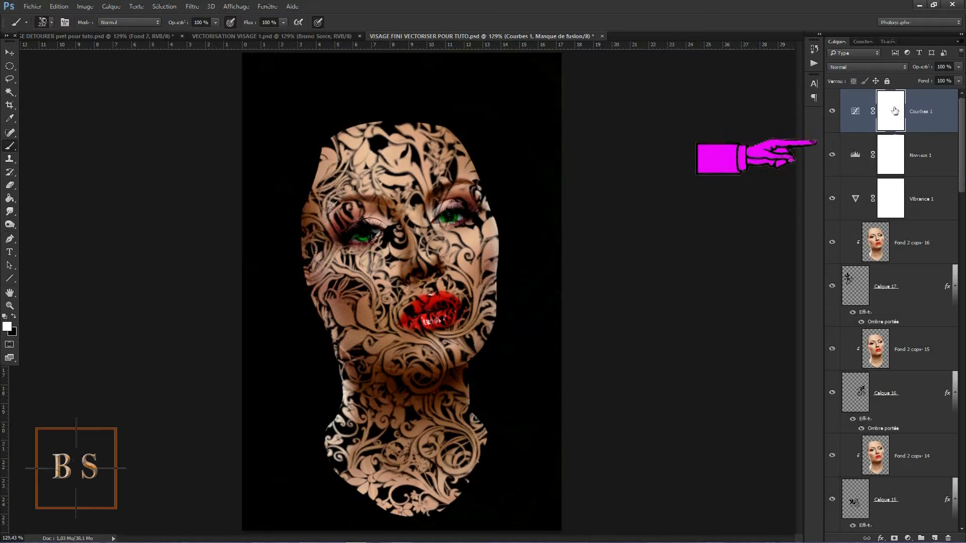
left_click_drag(962, 171, 965, 508)
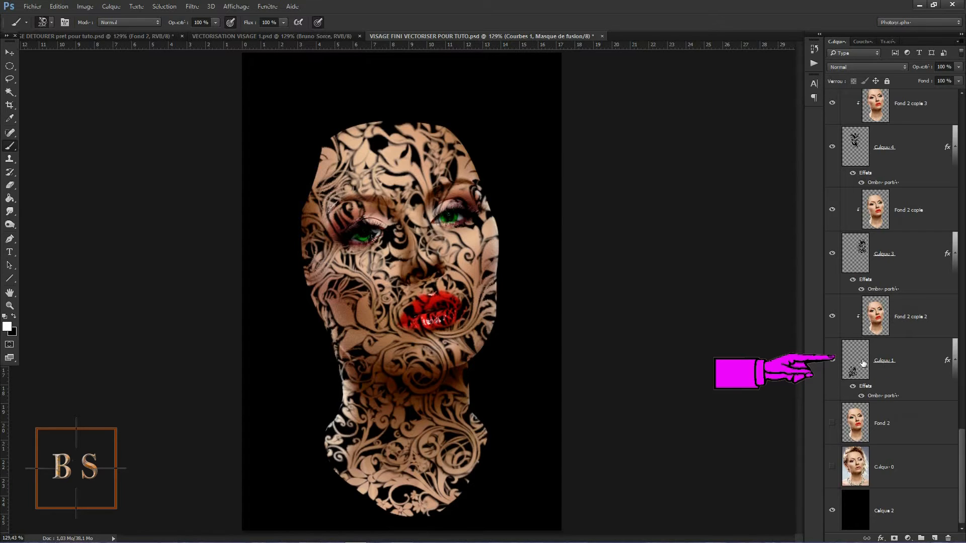
right_click(10, 147)
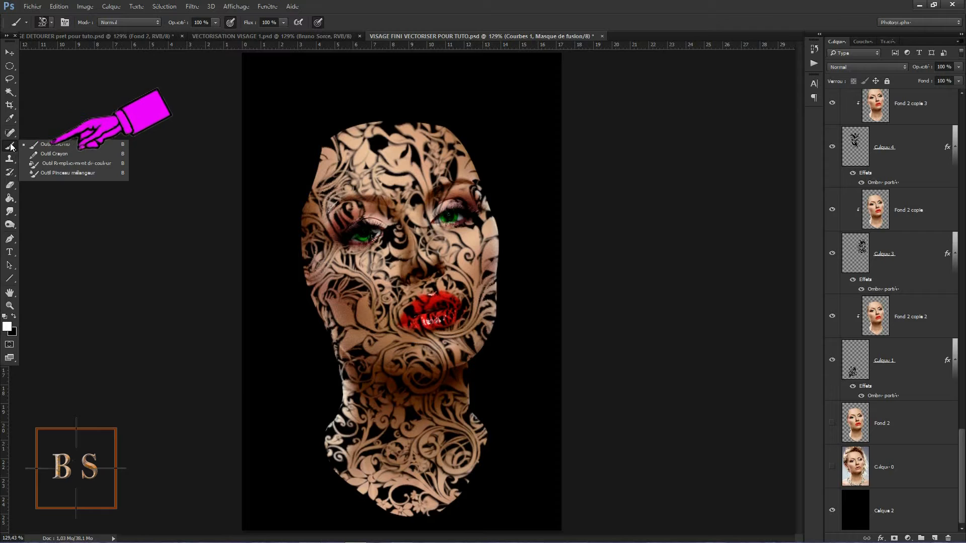
left_click(51, 145)
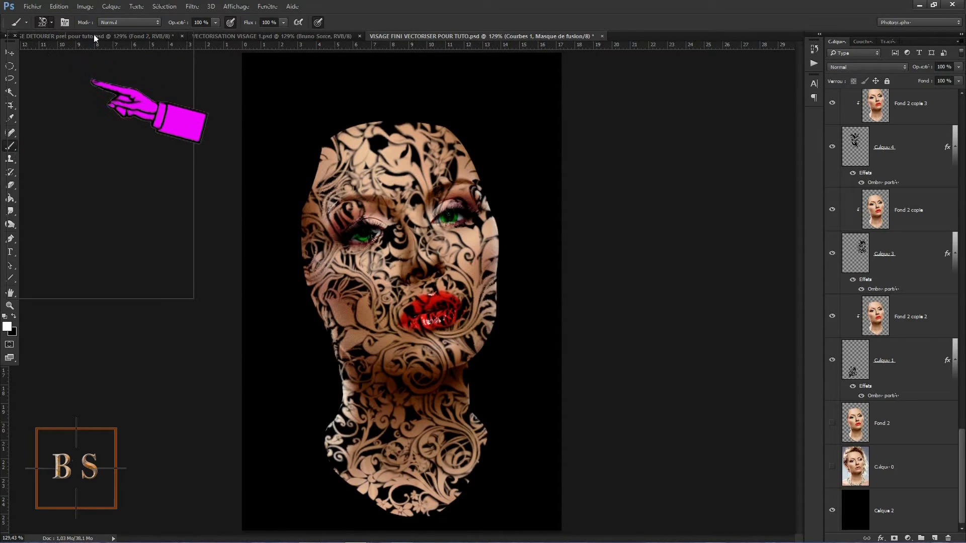
left_click(43, 24)
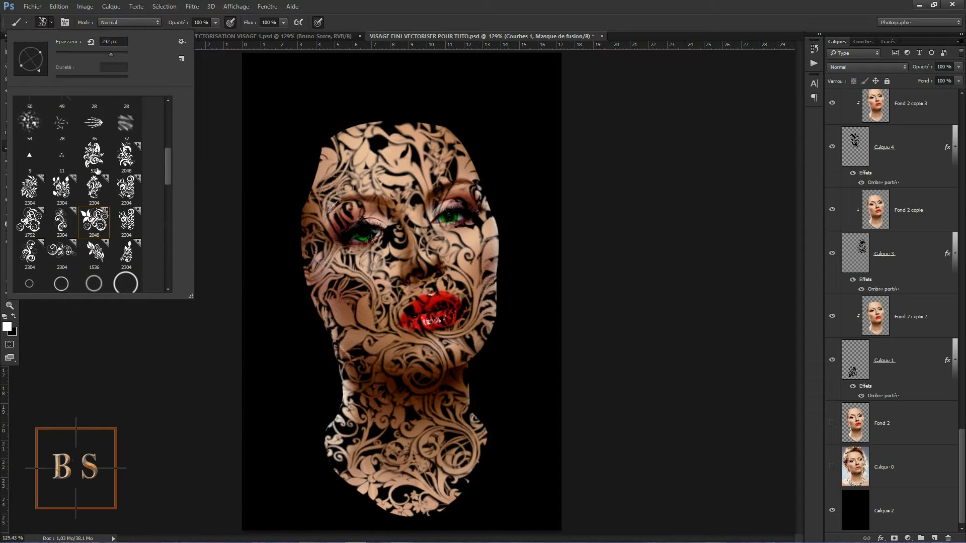
- Switch to the web browser, search Google for BRUSHES PHOTOSHOP GRATUITS, and browse the Vectors category on brush-photoshop.fr for Vector Nice Curves
left_click(309, 536)
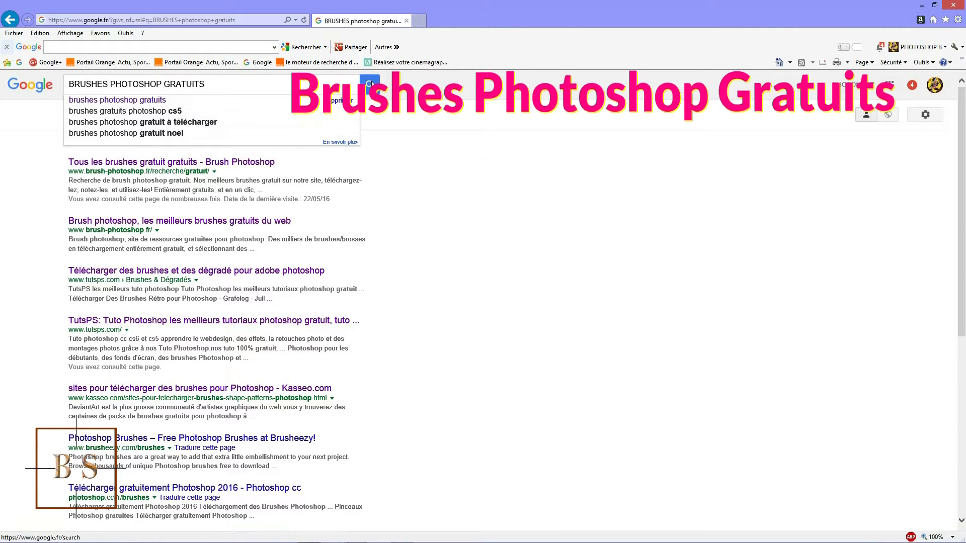
left_click(371, 84)
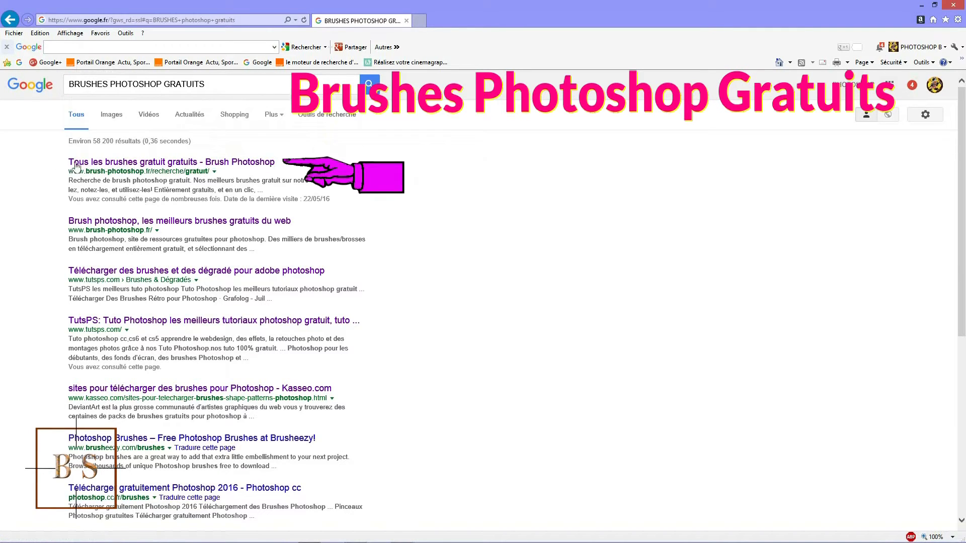
left_click(167, 167)
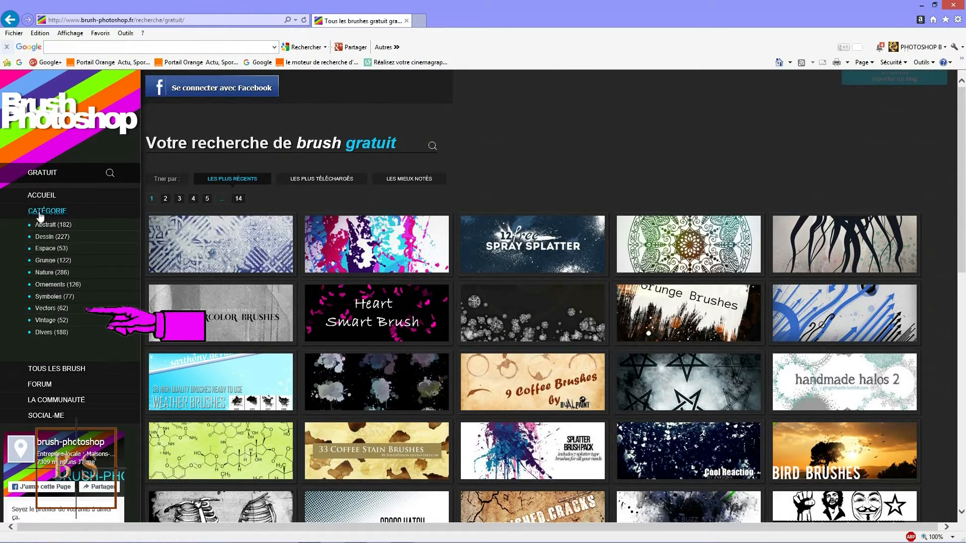
left_click(46, 309)
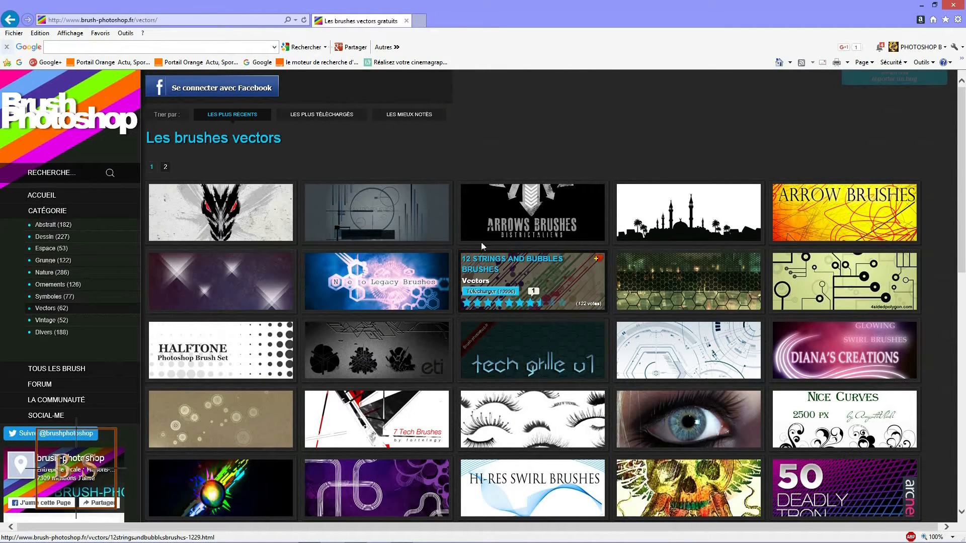
scroll(425, 334, "down", 1)
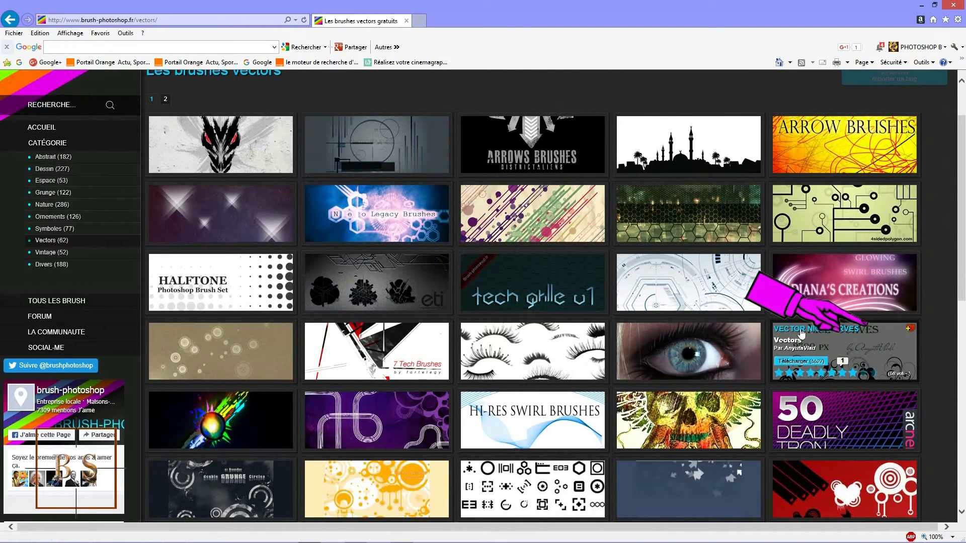
mouse_move(877, 333)
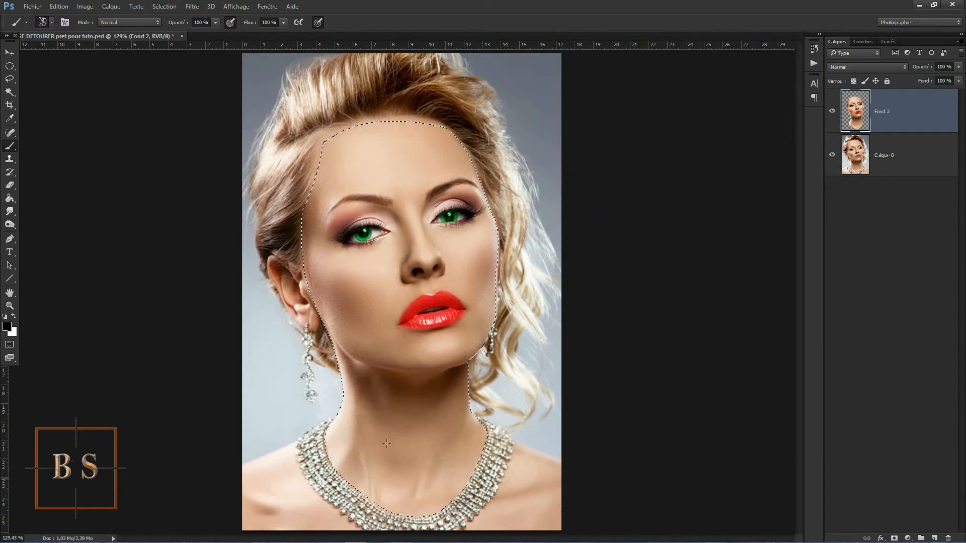
- Back in Photoshop, deselect the face selection and delete the original portrait layer Calque 0, keeping the cutout Fond 2
key("v")
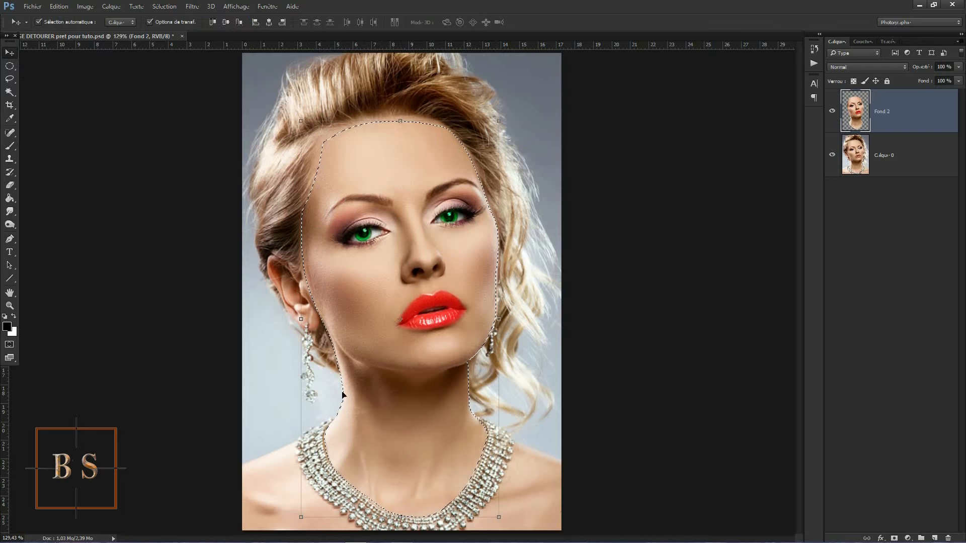
left_click(833, 156)
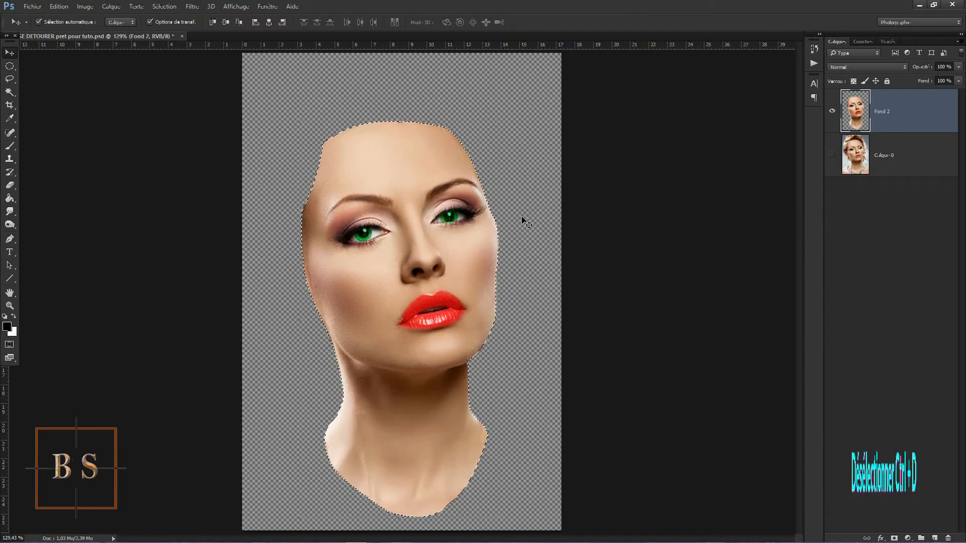
key("ctrl+d")
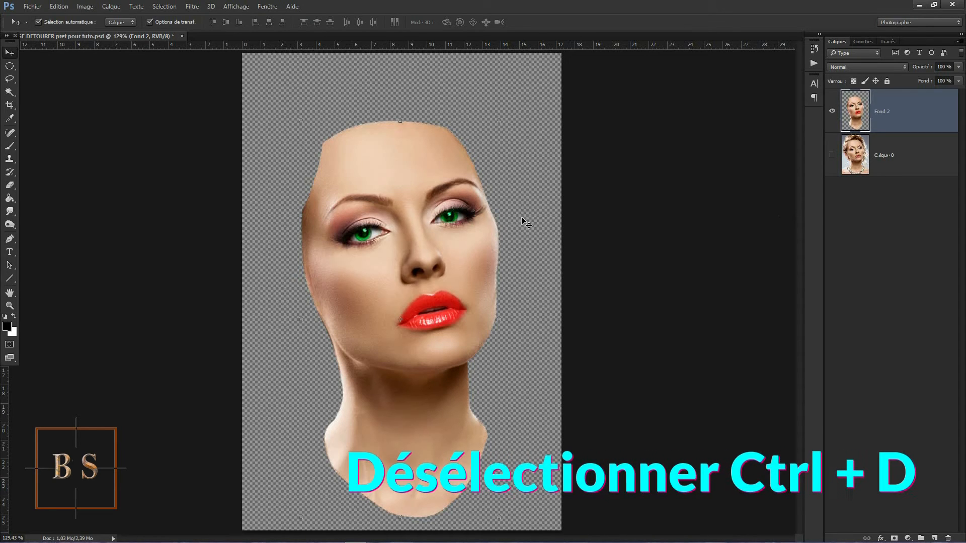
left_click(833, 154)
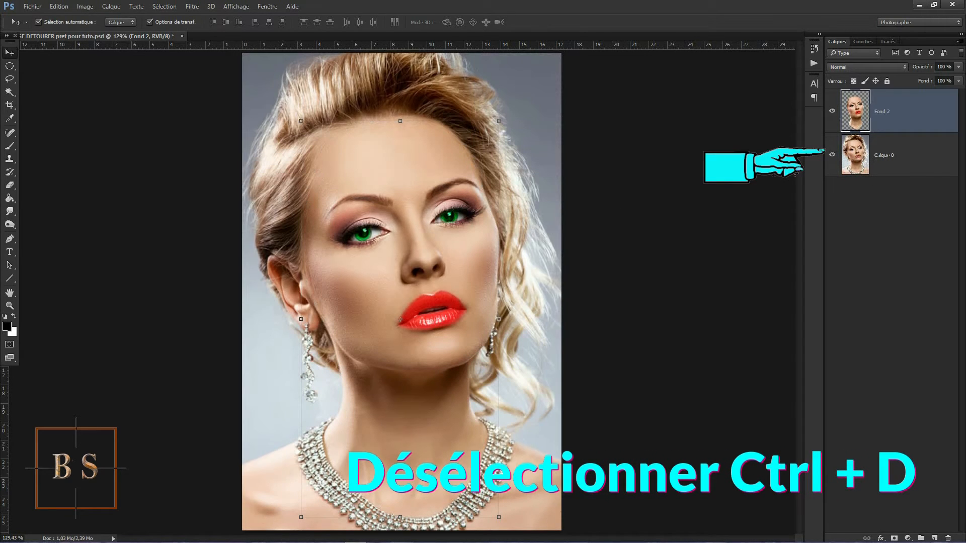
left_click(926, 161)
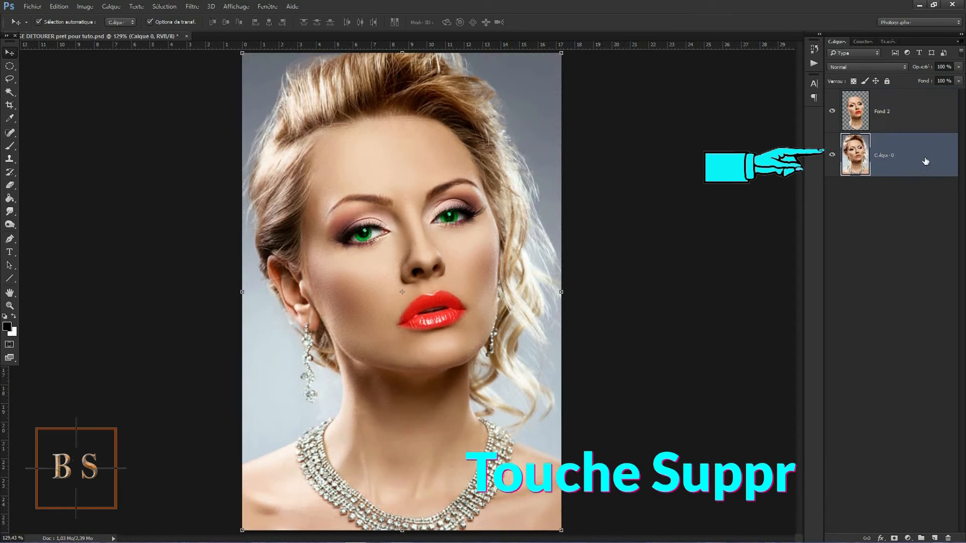
key("Delete")
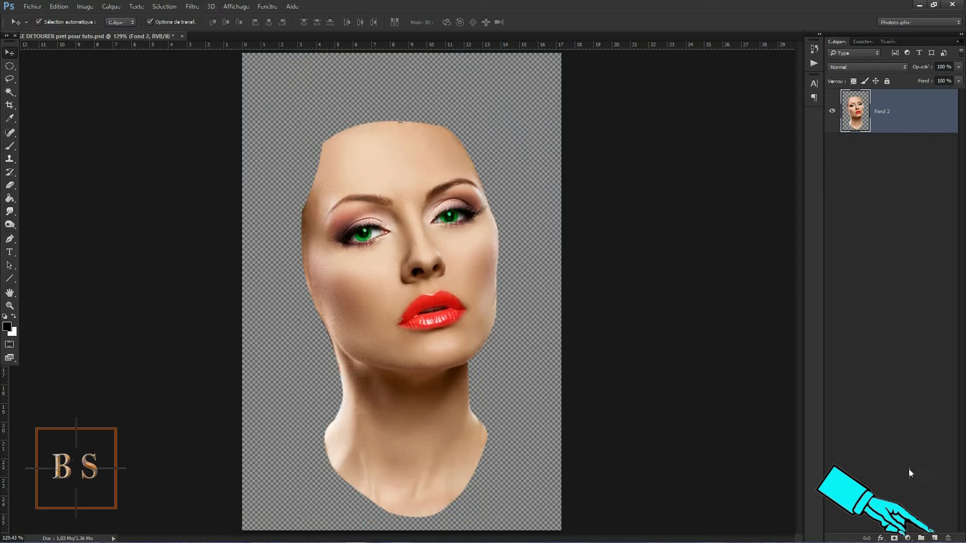
- Create a new layer, place it beneath Fond 2, and fill it with the black foreground colour
left_click(934, 539)
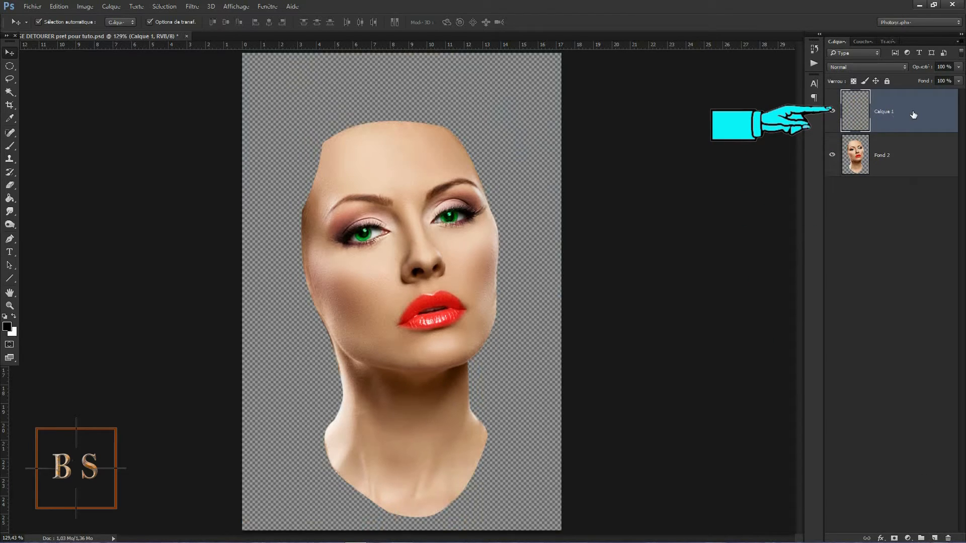
left_click_drag(913, 114, 914, 178)
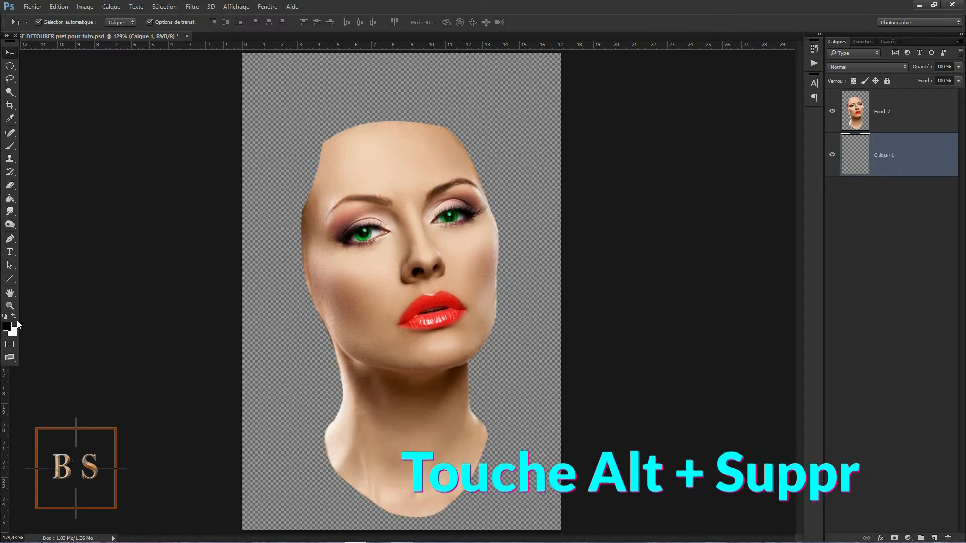
key("alt+Delete")
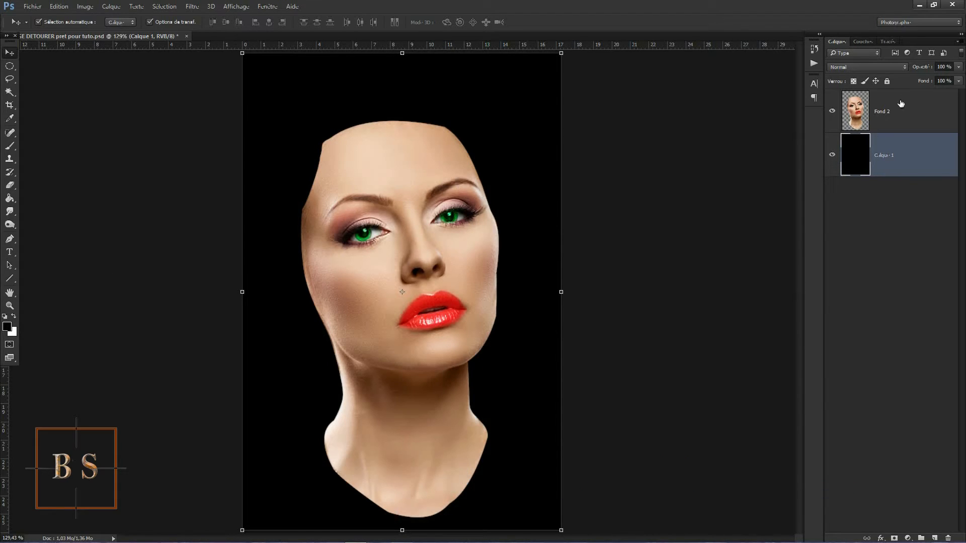
- Move the face cutout on layer Fond 2 into the upper-left corner of the canvas
left_click(908, 121)
left_click_drag(417, 214, 357, 142)
key("ctrl+t")
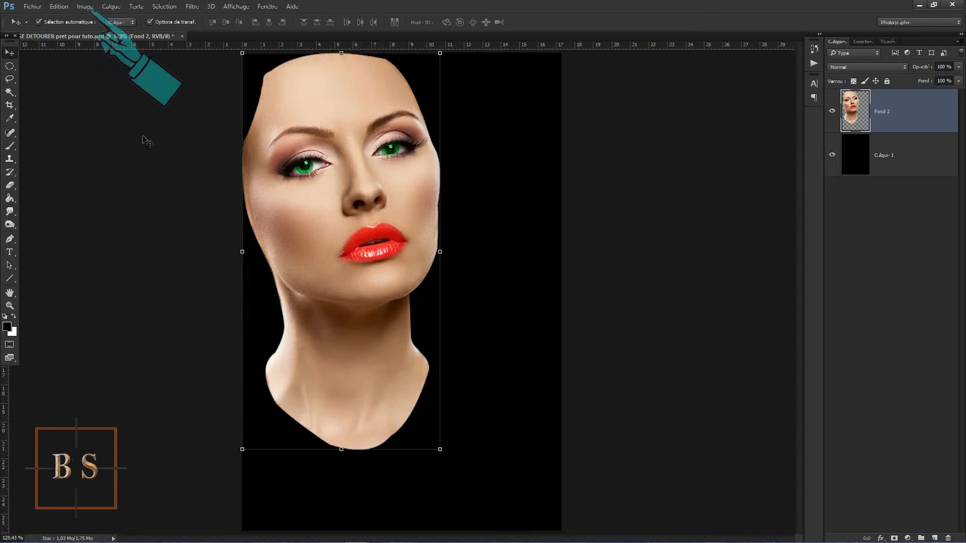
- Desaturate the face on layer Fond 2 to turn it black and white
left_click(85, 7)
mouse_move(87, 33)
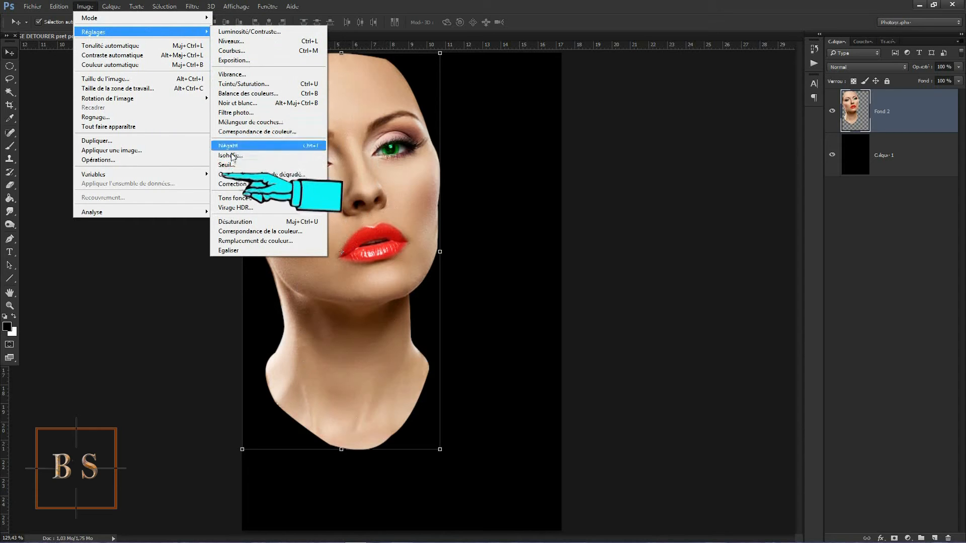
left_click(240, 223)
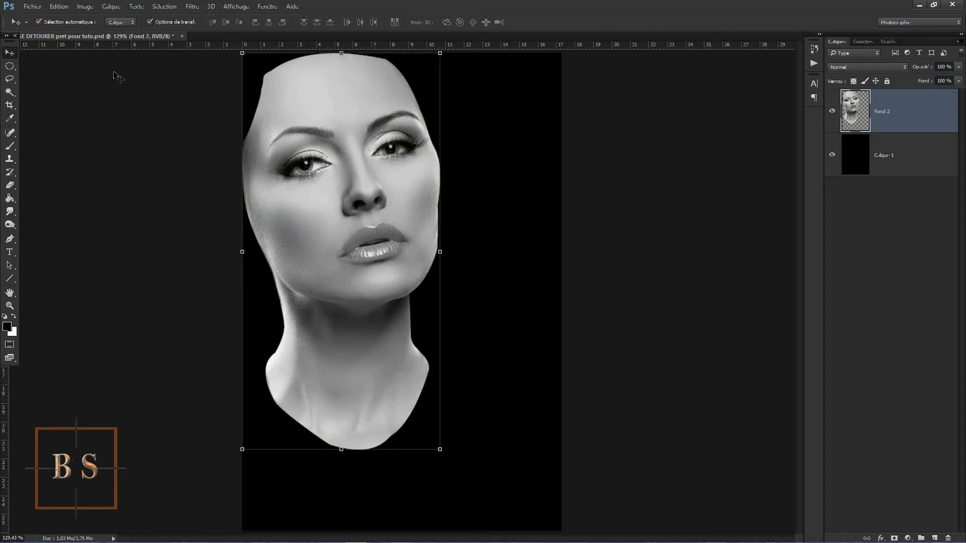
- Darken the face with a Levels adjustment, setting the midtone input level to 0.56
left_click(88, 9)
mouse_move(88, 34)
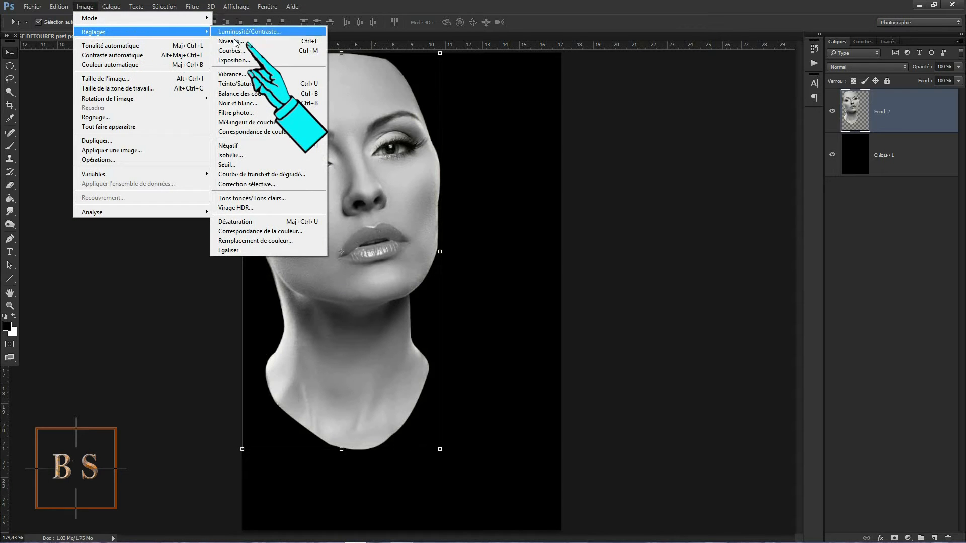
left_click(233, 44)
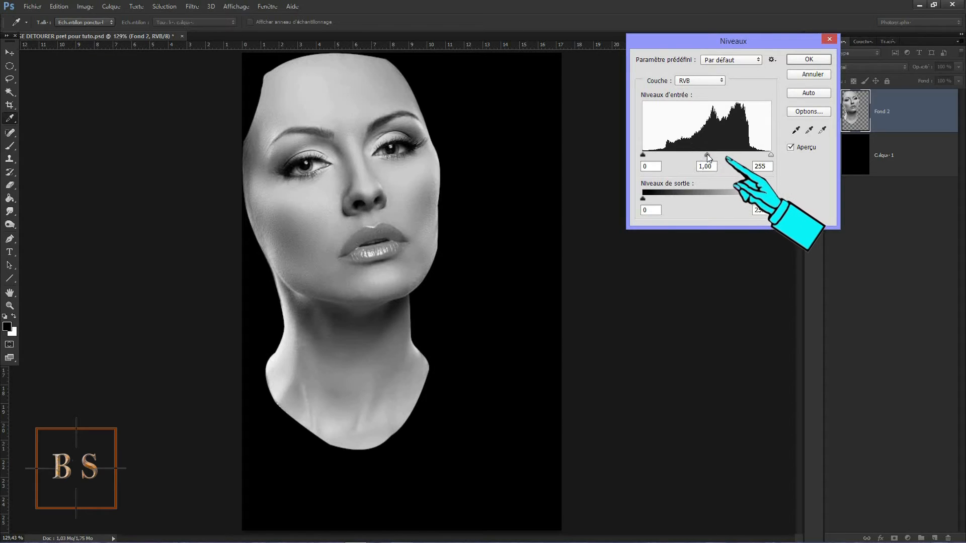
left_click_drag(708, 154, 729, 157)
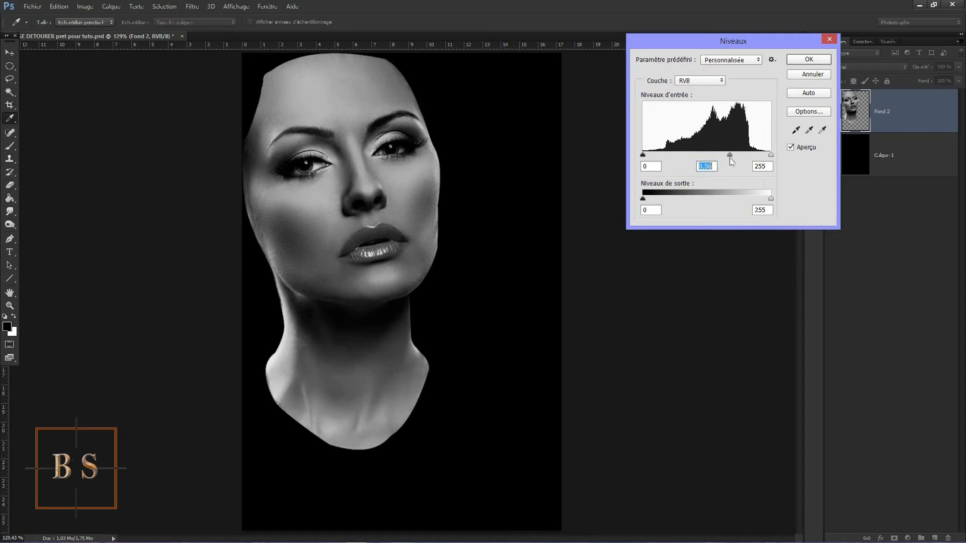
left_click(809, 59)
key("v")
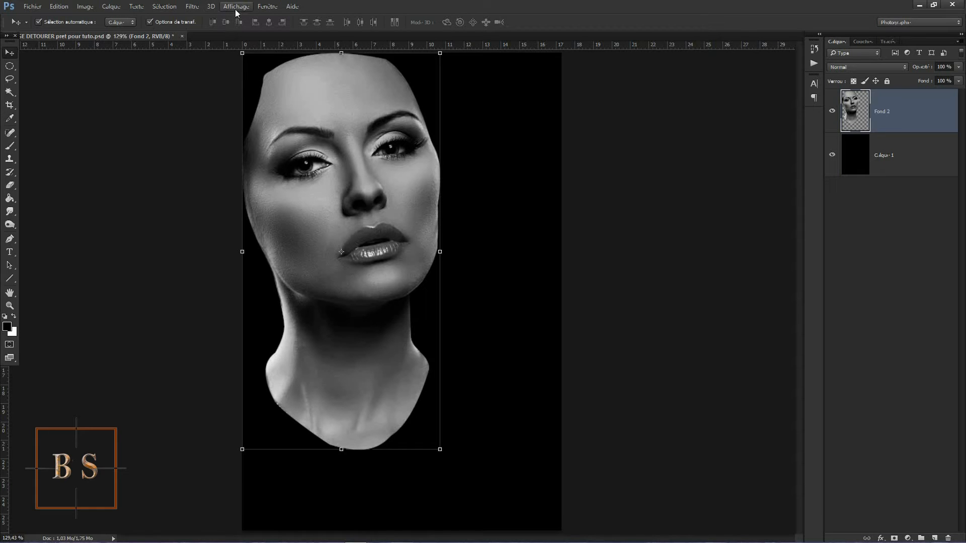
- Apply a Gaussian Blur with a 1.5-pixel radius to the face on layer Fond 2
left_click(193, 7)
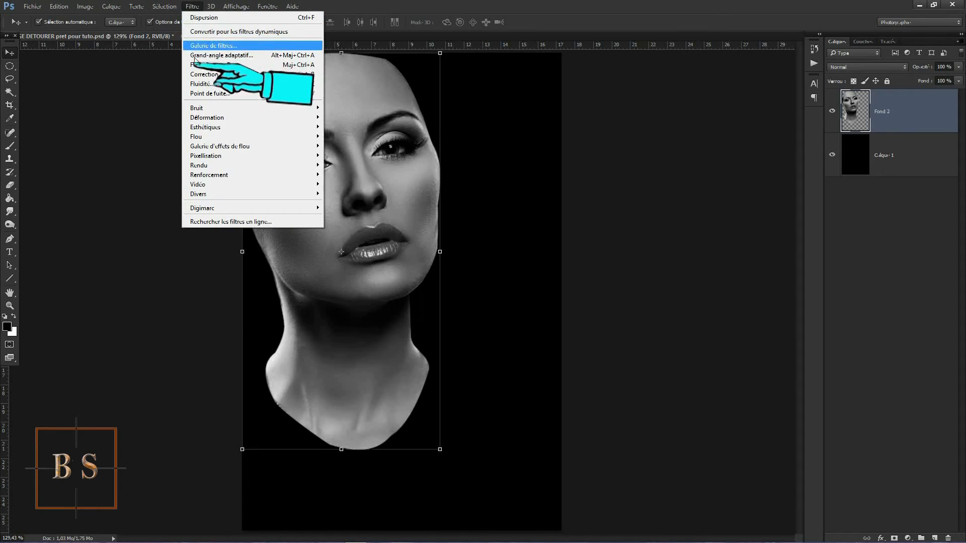
mouse_move(204, 139)
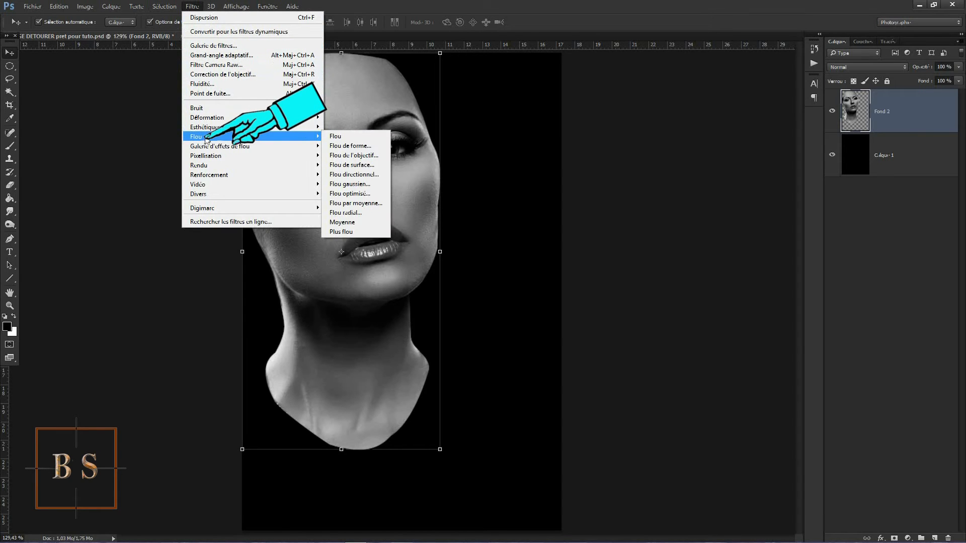
left_click(348, 185)
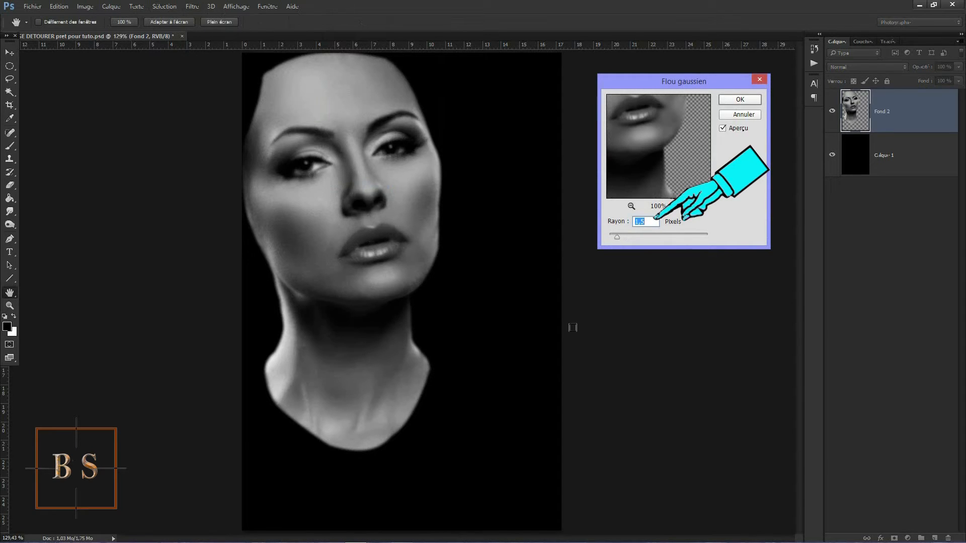
left_click(742, 100)
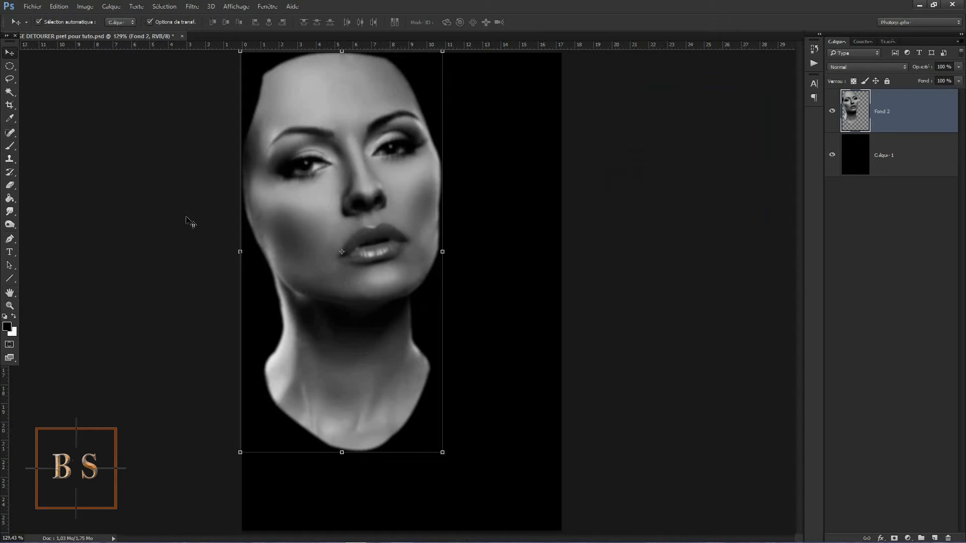
- Save the document as a separate Photoshop file named "visage pour fin de tuto" in the DOSSIER TUTORIEL folder, with maximum compatibility
left_click(32, 6)
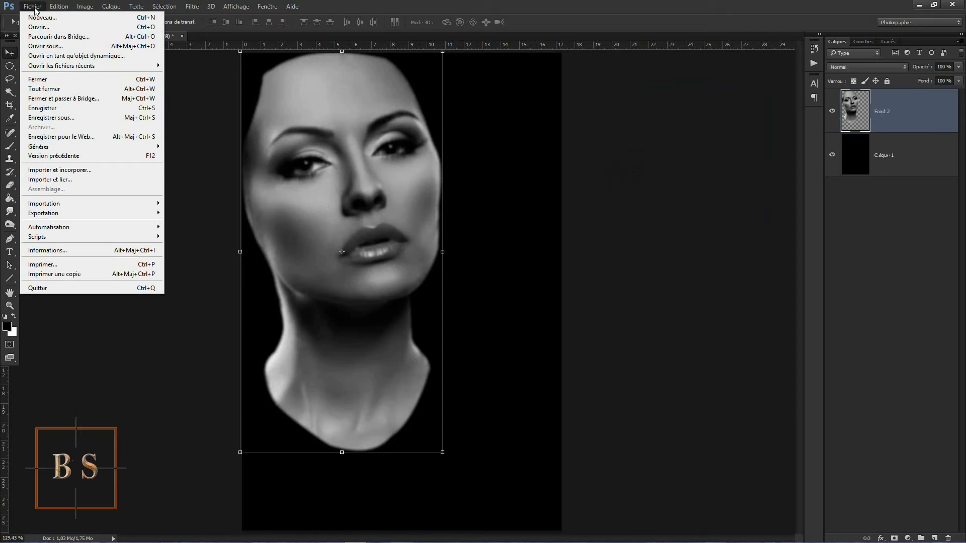
key("ctrl+shift+s")
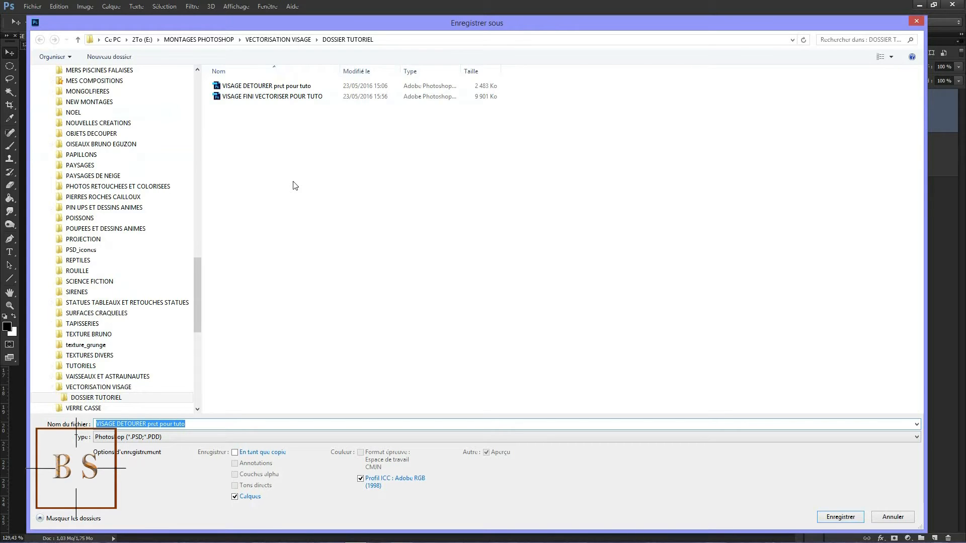
type("visage pour fin de tuto")
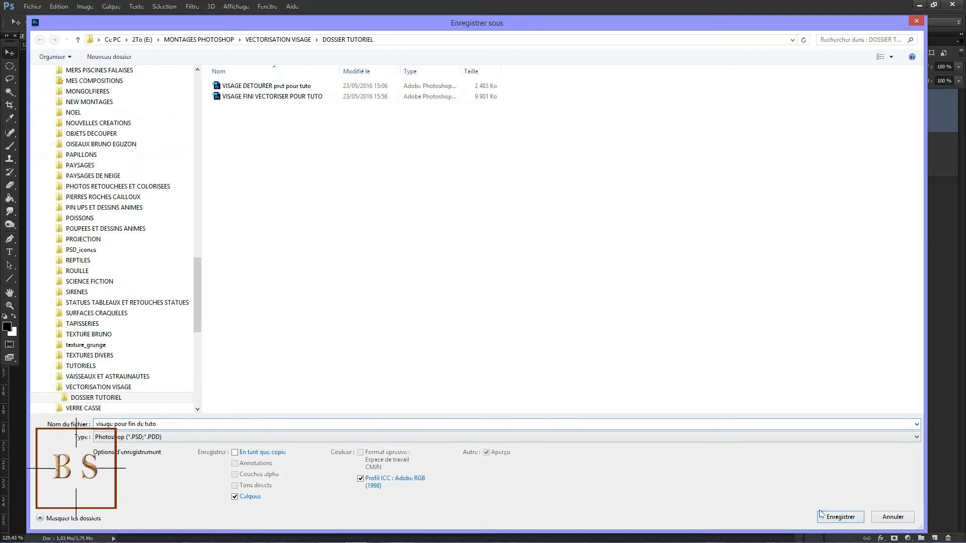
left_click(840, 518)
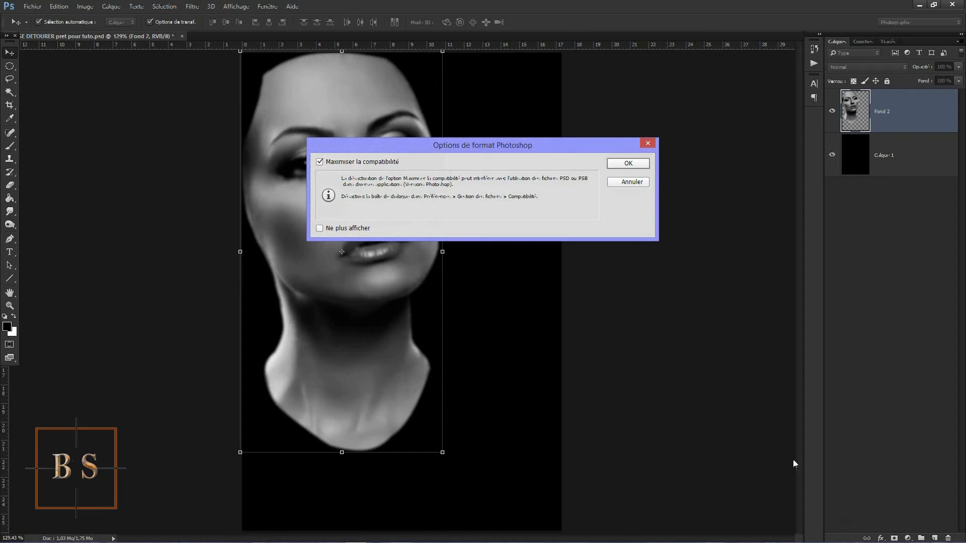
left_click(638, 165)
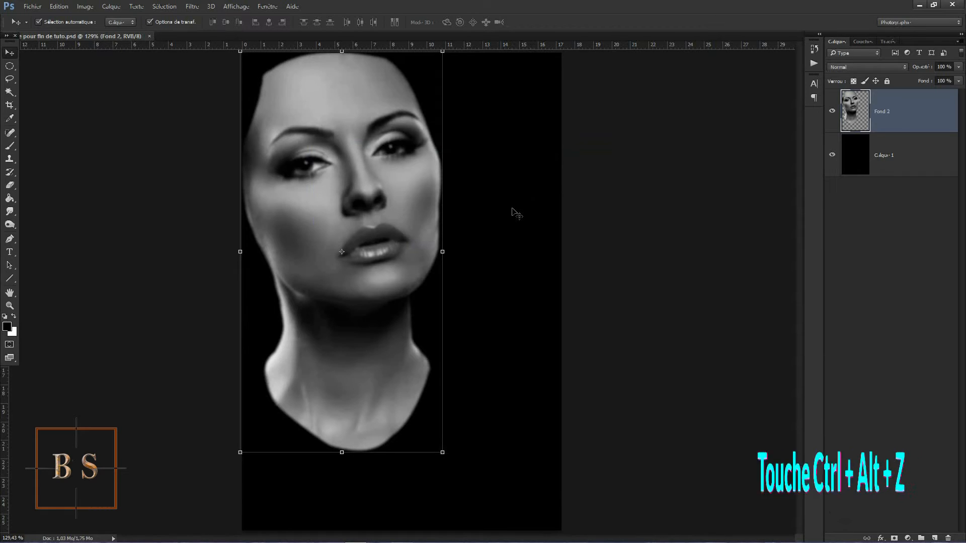
- Undo the edits back to the original coloured, centred face and move the face on layer Fond 2 into the canvas's upper-left corner
key("ctrl+alt+z")
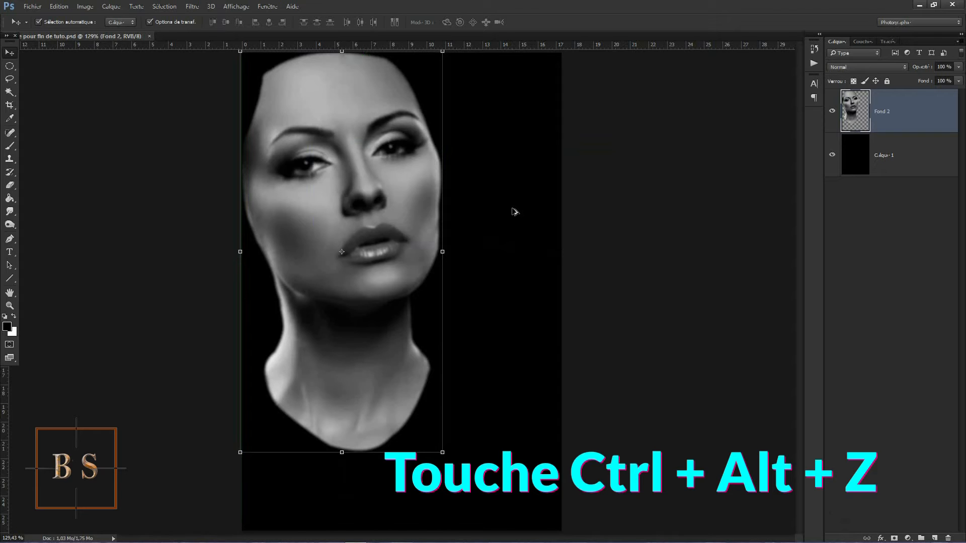
key("ctrl+alt+z")
key("ctrl+alt+z")
key("ctrl+alt+z")
key("ctrl+alt+z")
key("ctrl+alt+z")
key("ctrl+alt+z")
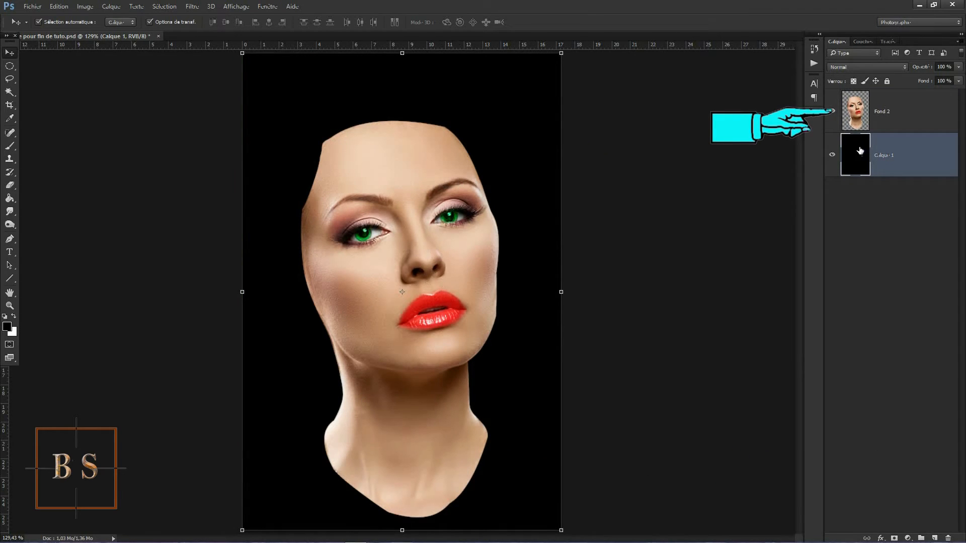
left_click_drag(414, 203, 357, 137)
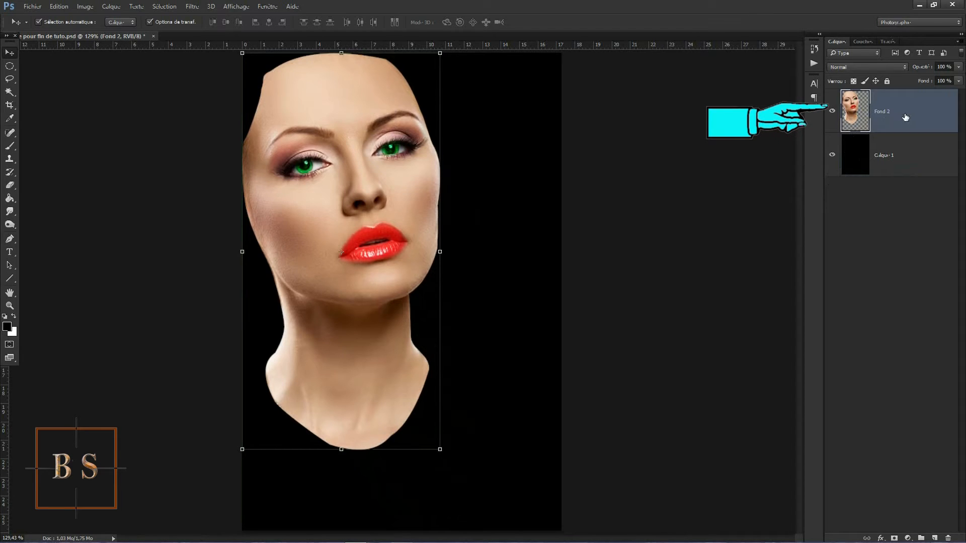
- Add a new layer above Fond 2 and stamp the 531 px floral brush, reduced to 256 px, in black over the left side of the neck
left_click(935, 538)
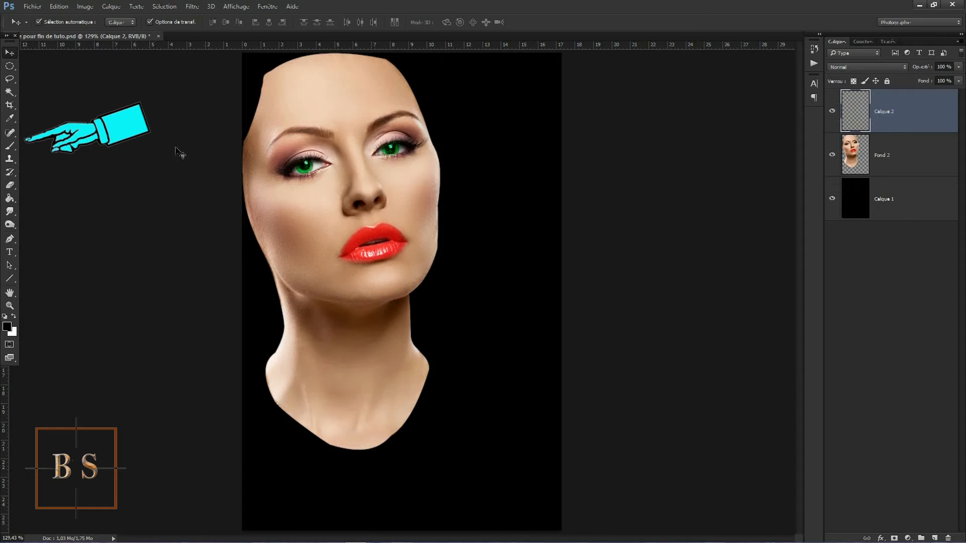
left_click(10, 146)
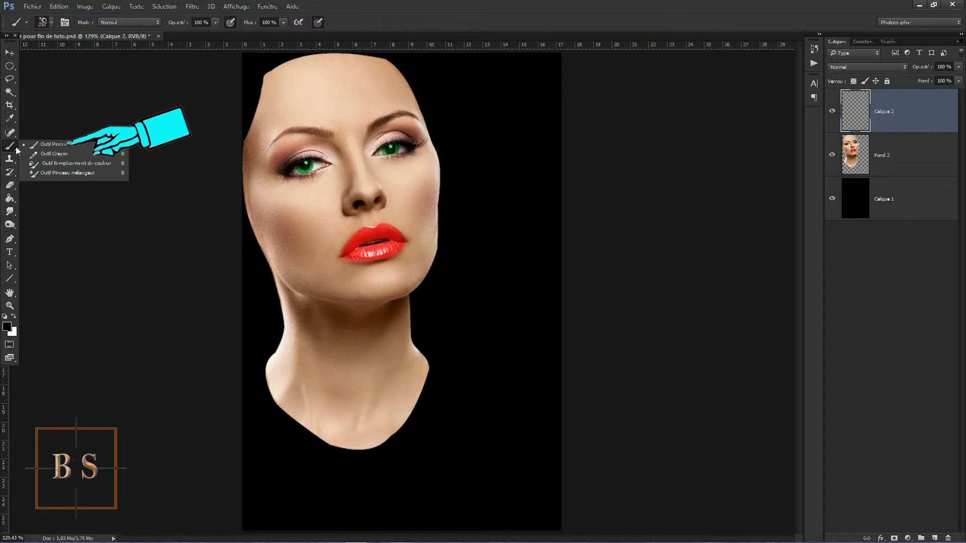
left_click(51, 148)
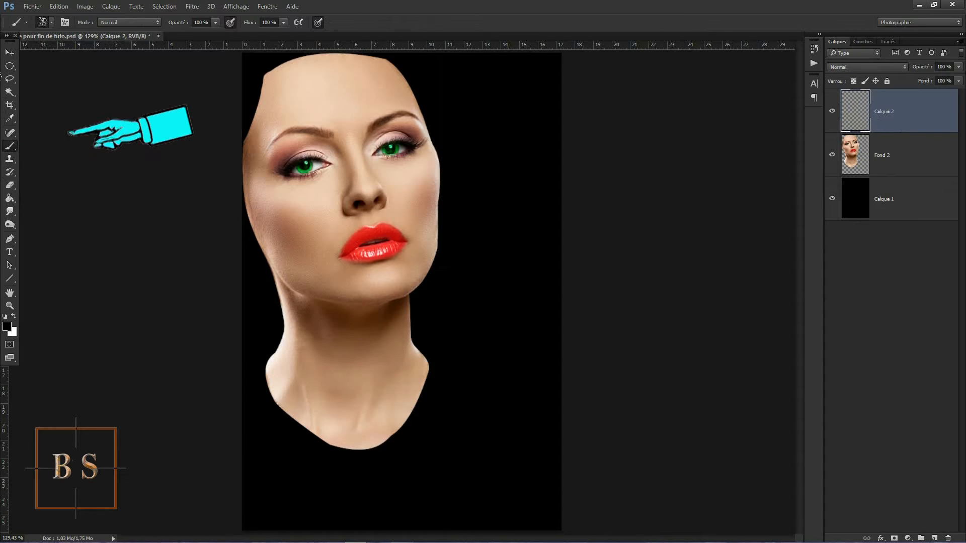
left_click(46, 22)
left_click(94, 156)
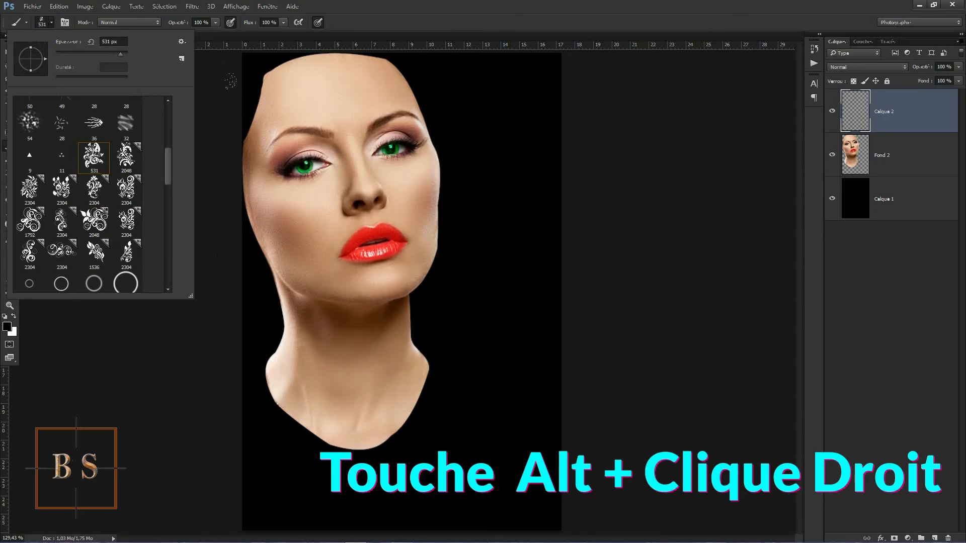
mouse_move(363, 247)
left_mouse_down()
mouse_move(256, 269)
mouse_move(433, 270)
mouse_move(272, 270)
left_mouse_up()
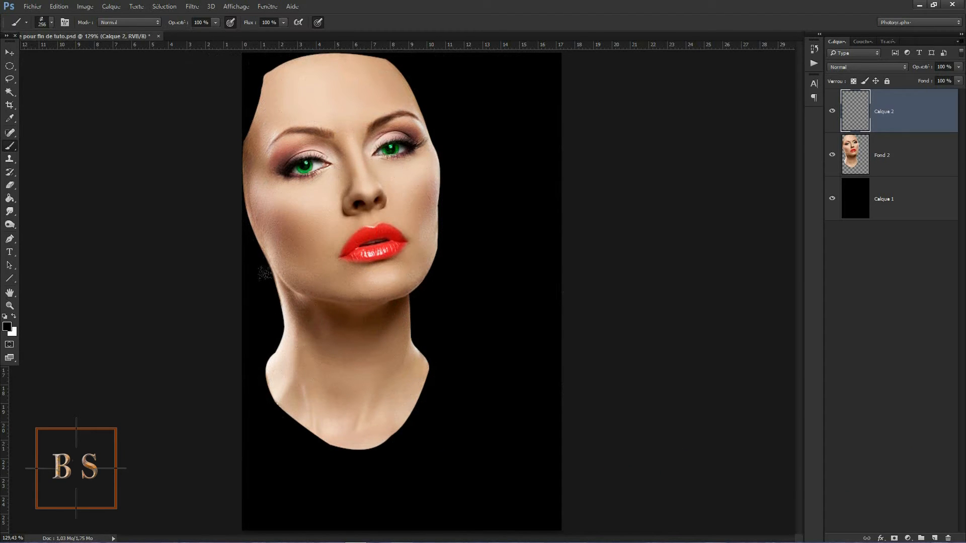
left_click(327, 340)
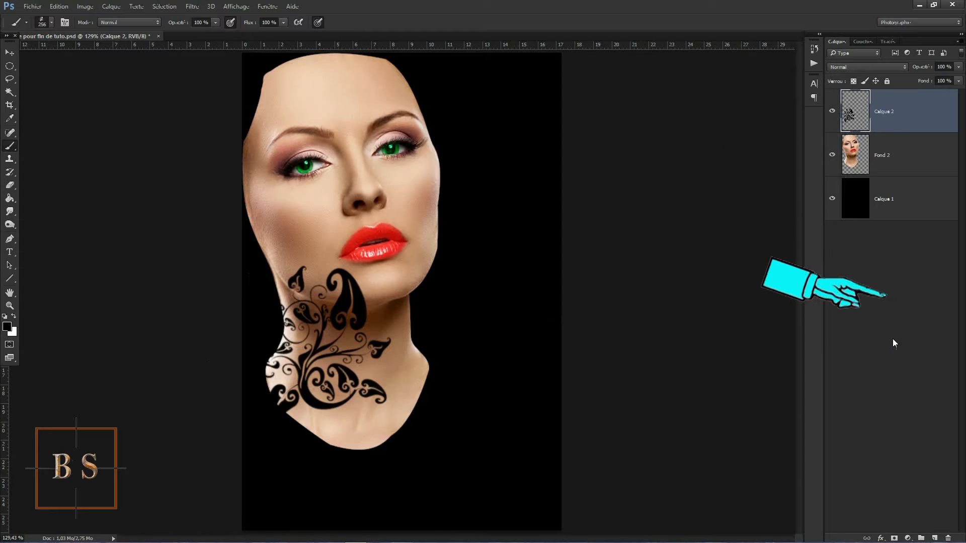
- Add another layer and stamp the 2048 px floral brush, reduced to 231 px, in black over the lower neck
left_click(934, 538)
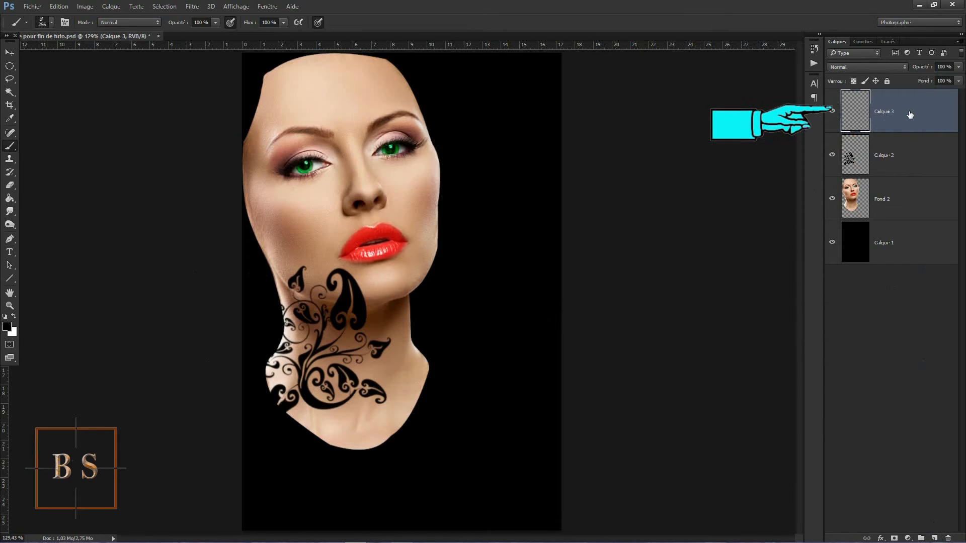
left_click(51, 23)
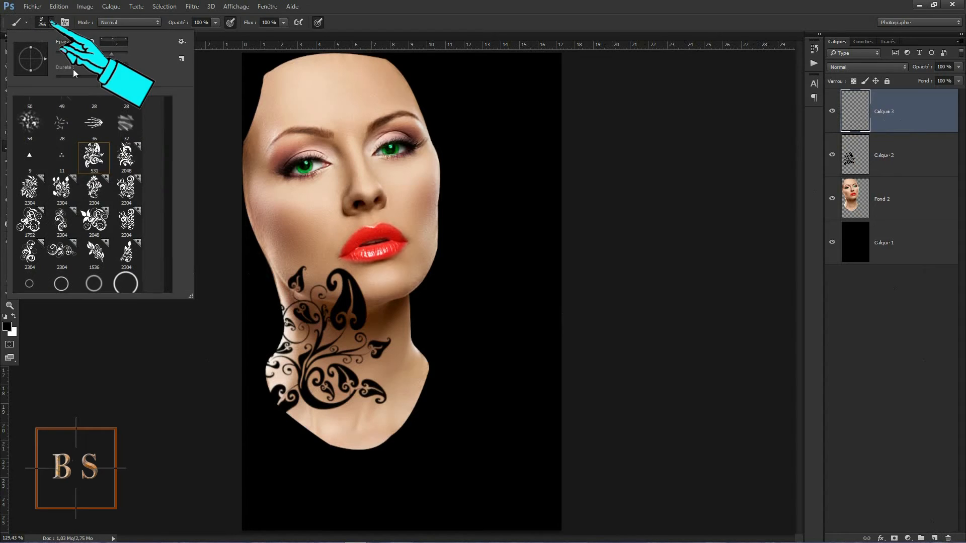
left_click(126, 161)
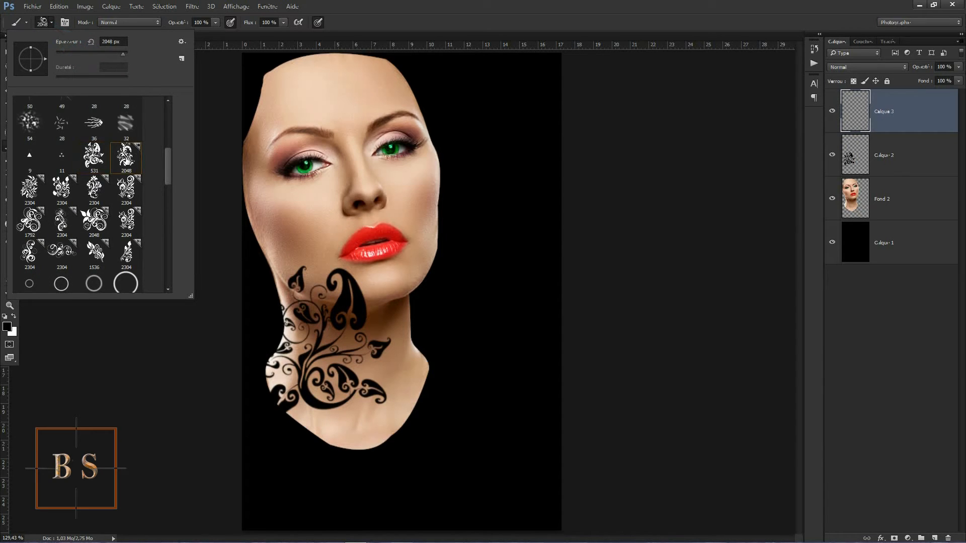
left_click_drag(125, 54, 118, 55)
left_click(528, 12)
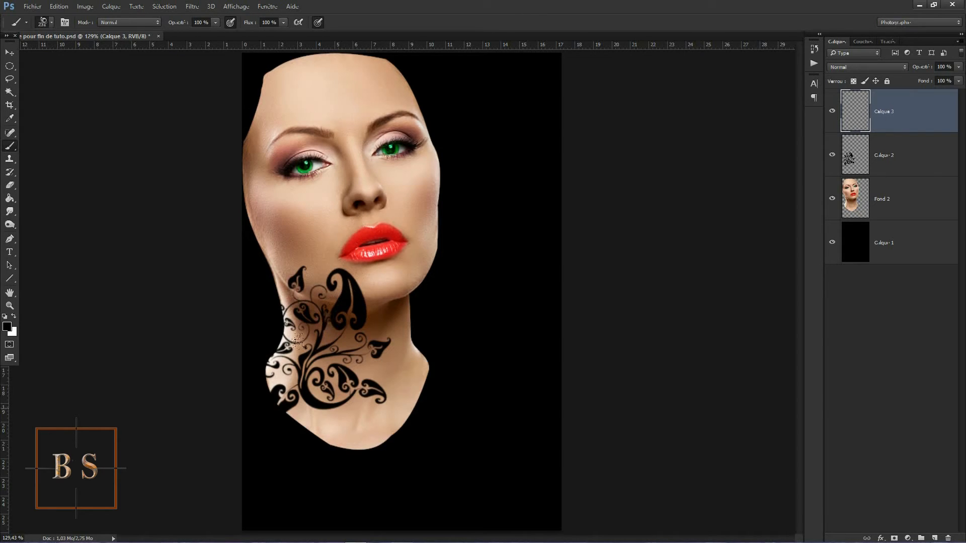
left_click(340, 392)
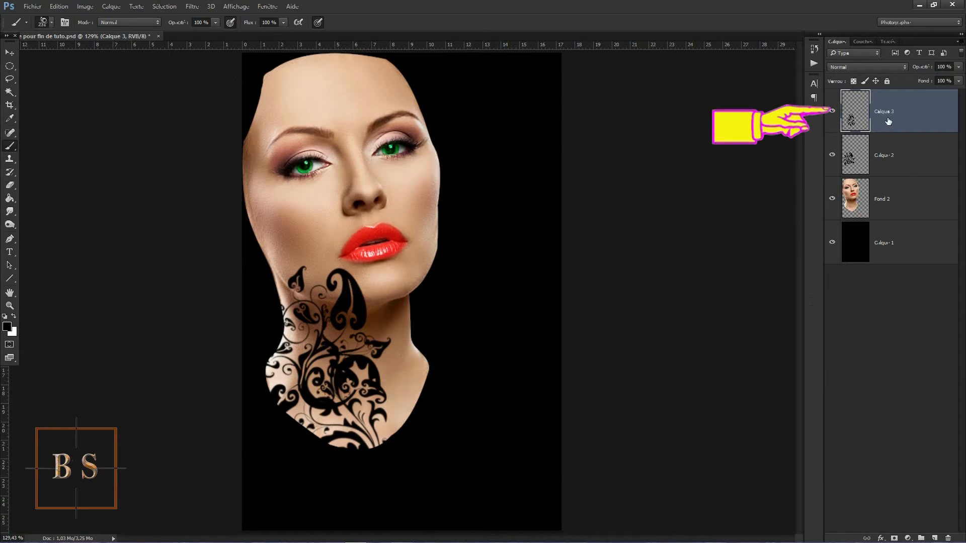
- Add another layer and stamp the first 2304 px floral brush, resized to 232 px, in black over the right side of the neck
left_click(935, 538)
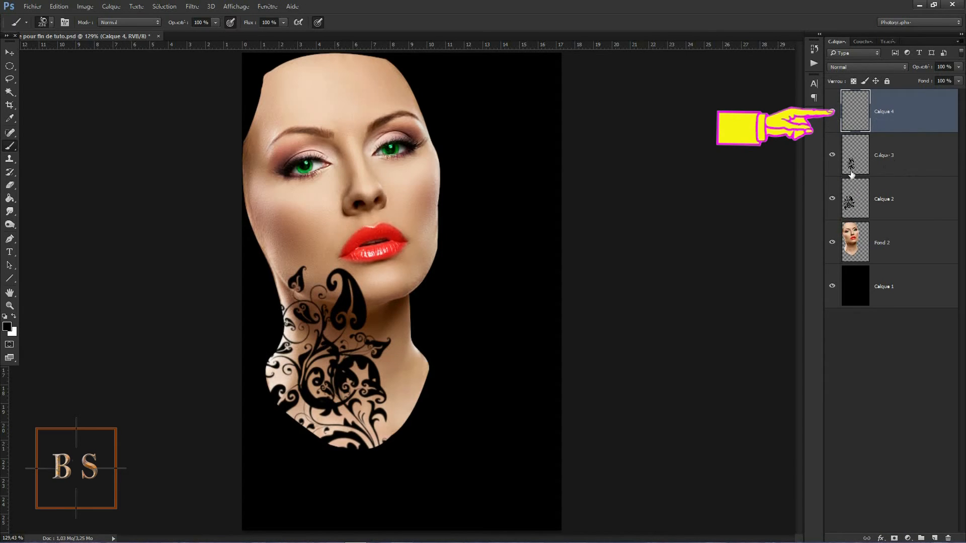
left_click(43, 23)
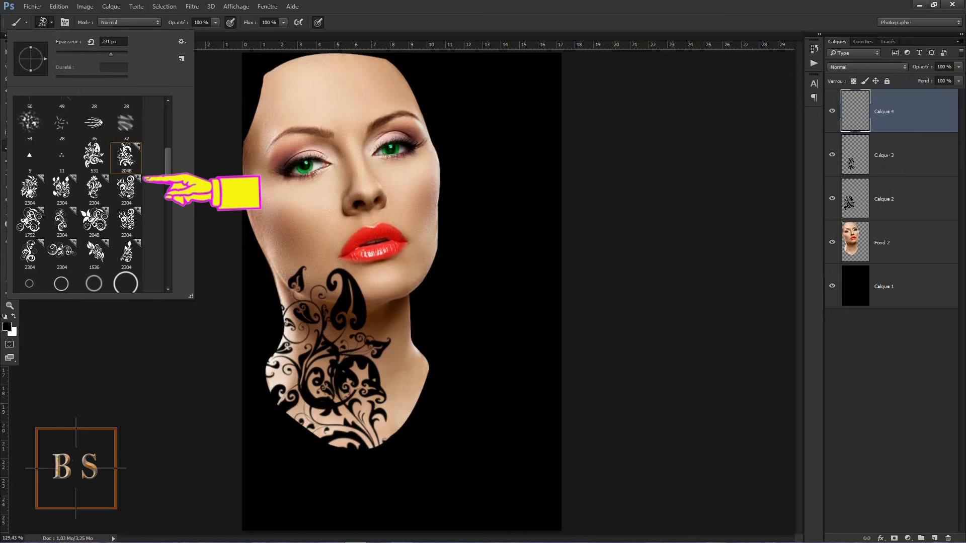
key("Return")
left_click_drag(376, 227, 406, 228)
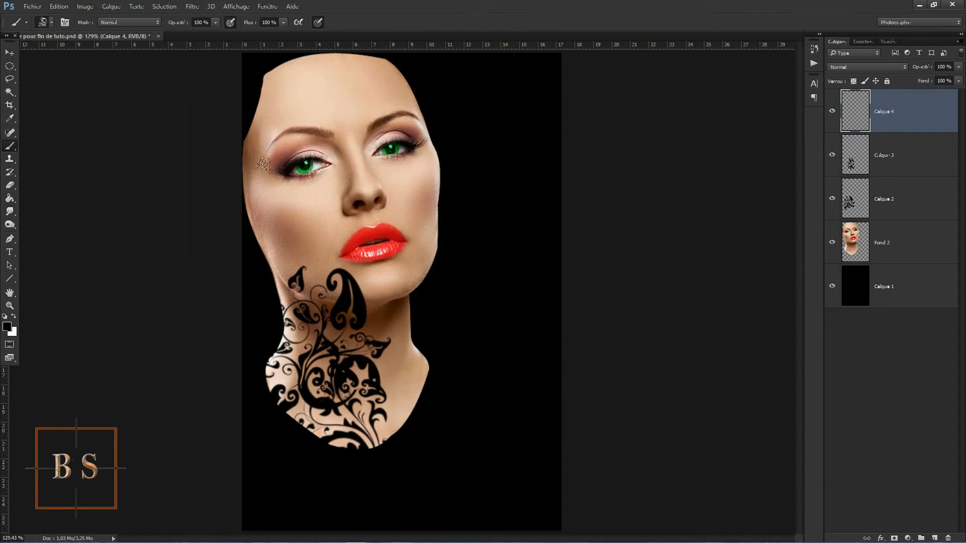
left_click_drag(311, 232, 323, 232)
left_click_drag(318, 228, 298, 234)
left_click(357, 328)
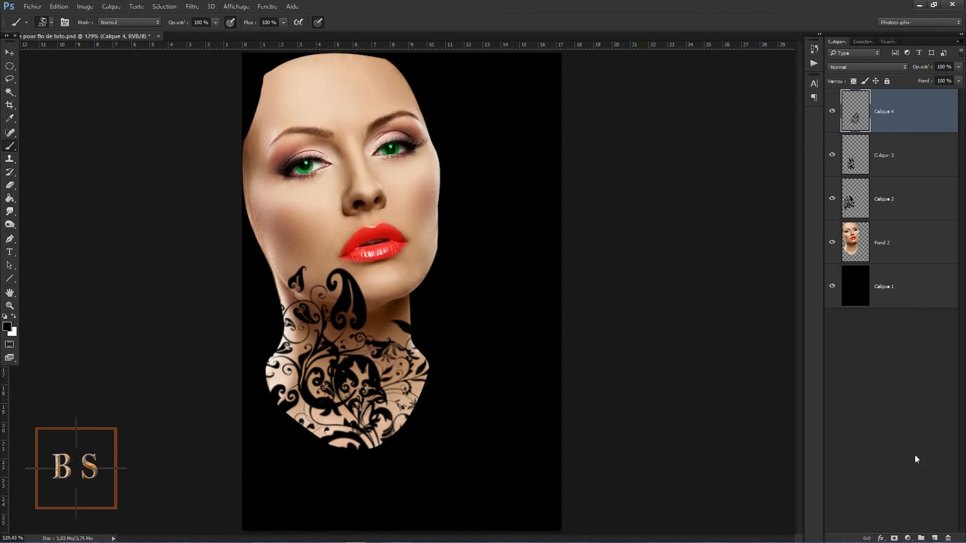
- Add another layer, choose the next 2304 px floral brush, reduce its size and stamp it in black over the lower face
left_click(935, 537)
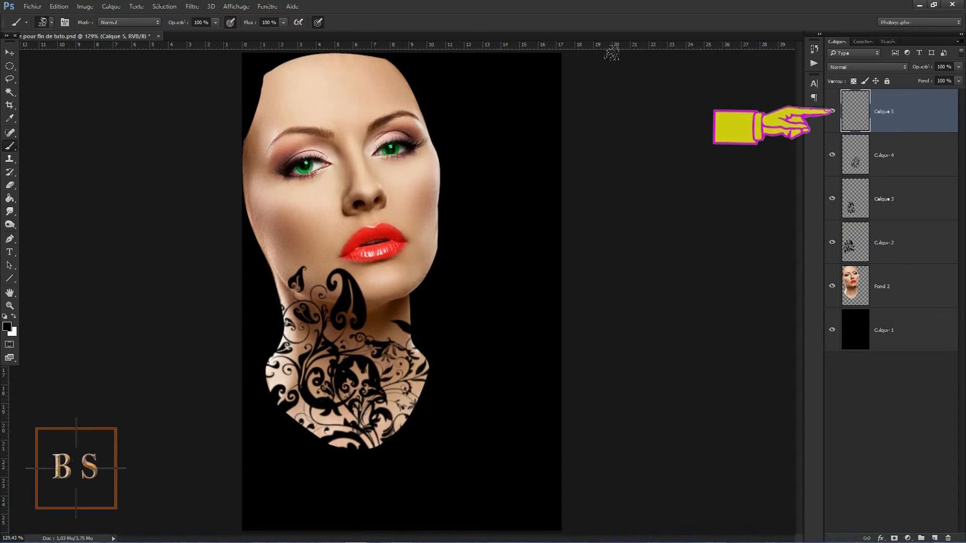
left_click(52, 23)
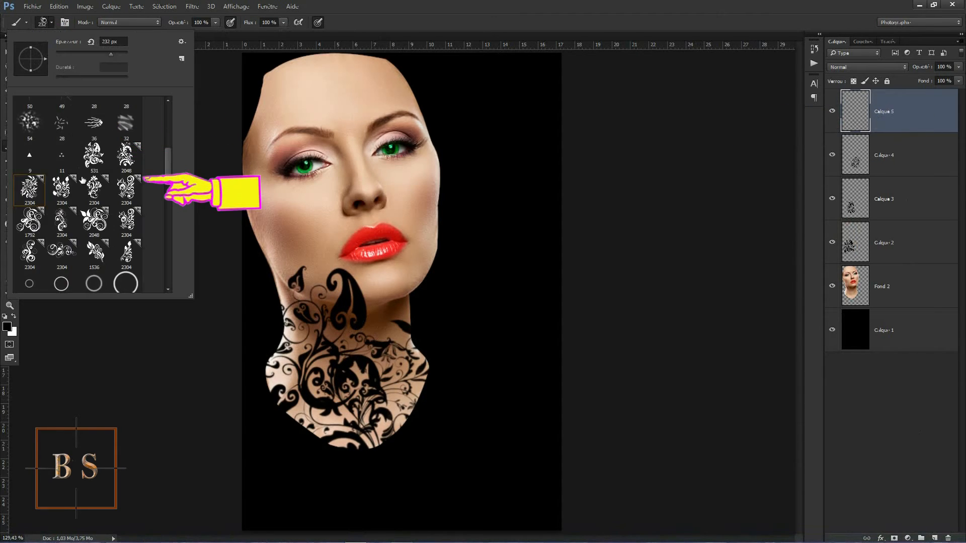
left_click(61, 189)
left_click(111, 53)
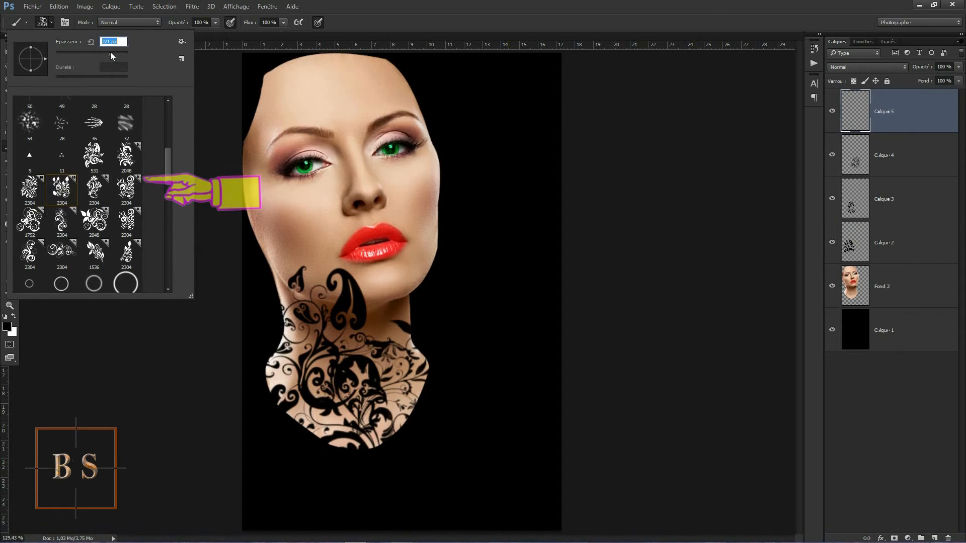
key("Return")
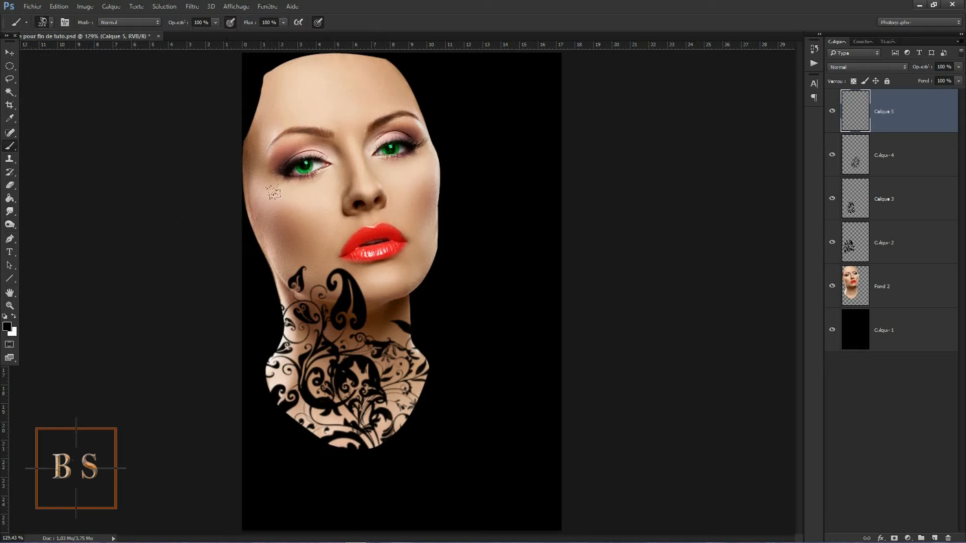
left_click_drag(314, 248, 332, 253)
left_click(340, 233)
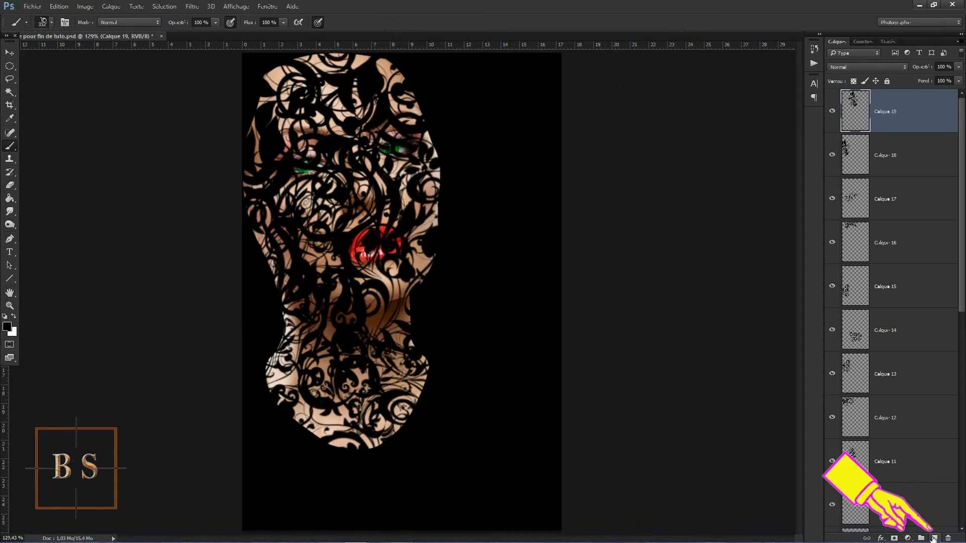
- Add another layer on top and stamp the last 2304 px floral brush at a reduced size in black over the jaw and neck
left_click(935, 538)
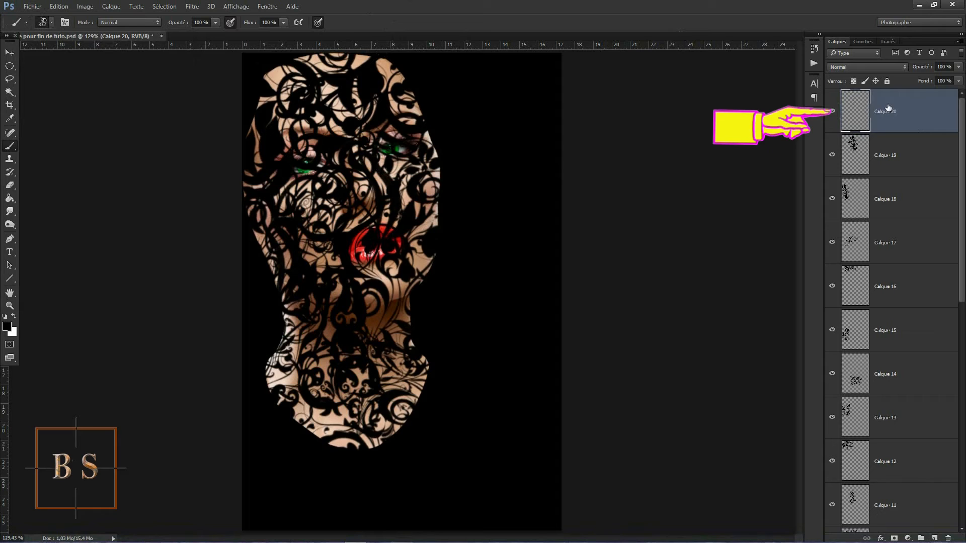
left_click(43, 24)
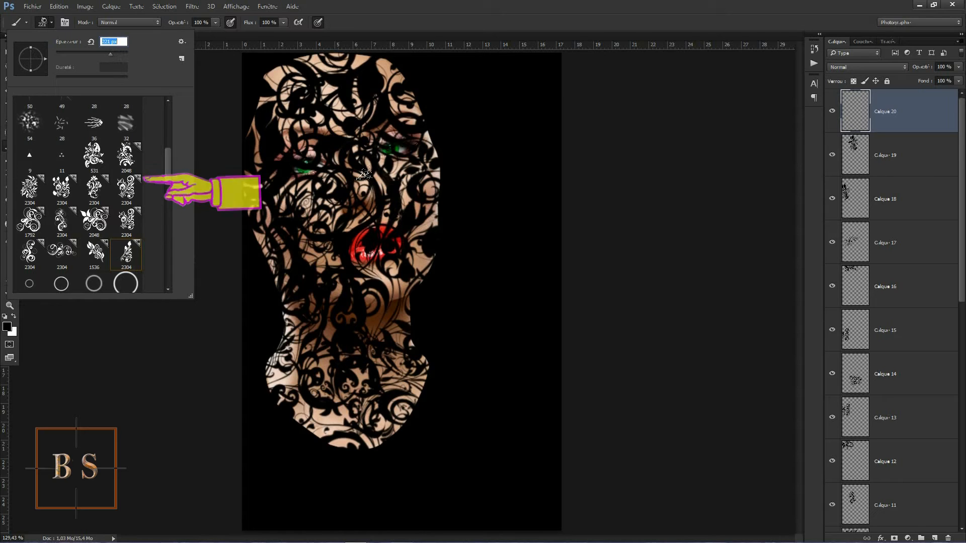
left_click_drag(388, 225, 434, 235)
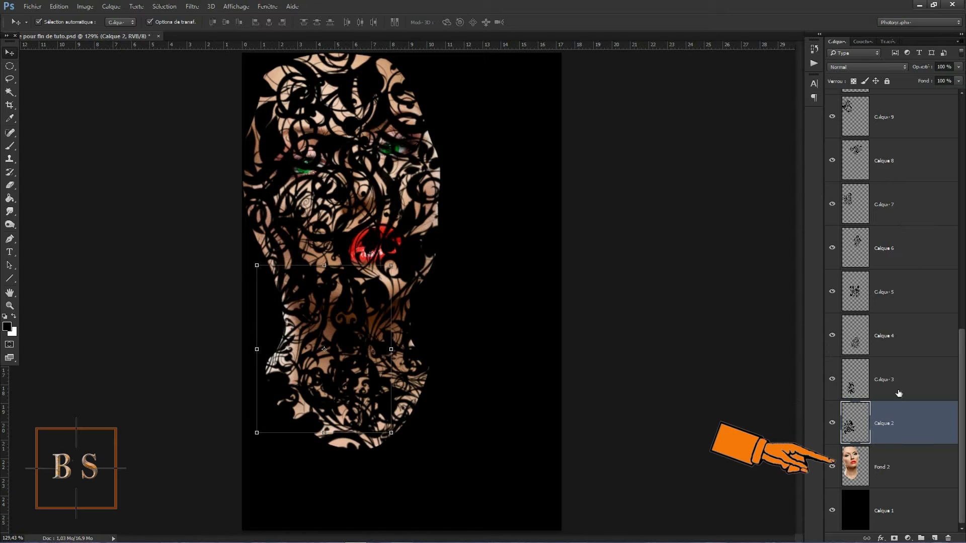
- Place a duplicate of layer Fond 2 directly above Calque 2 and hide the original Fond 2 layer
left_click(925, 470)
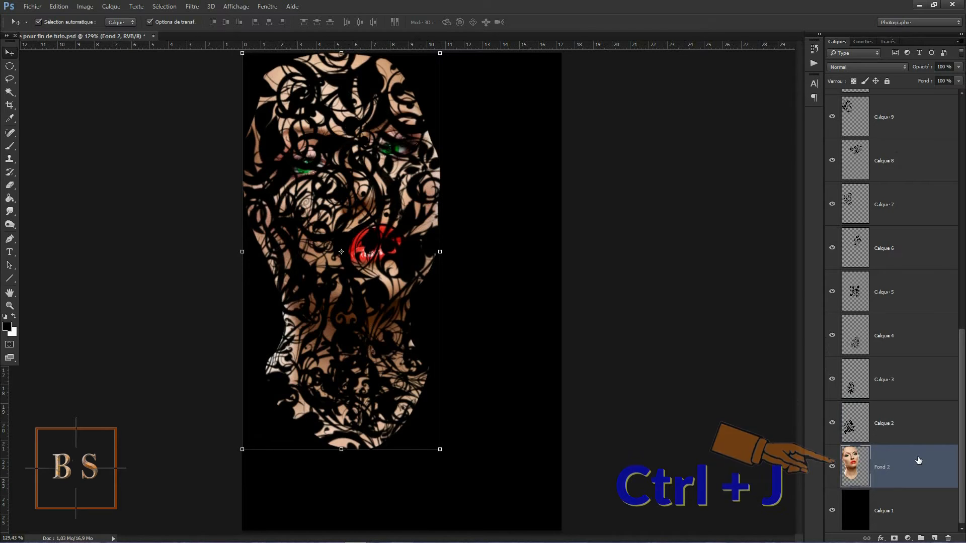
key("ctrl+j")
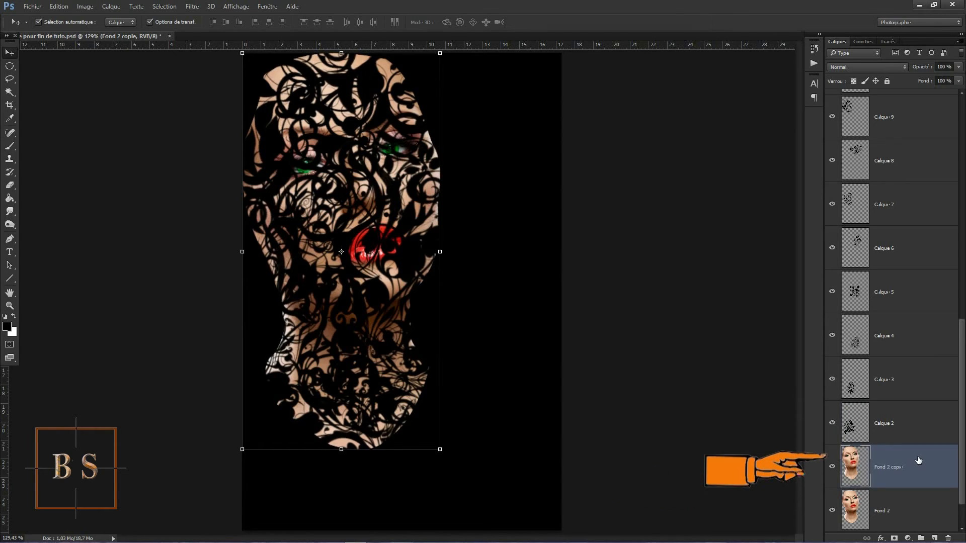
left_click_drag(919, 461, 933, 429)
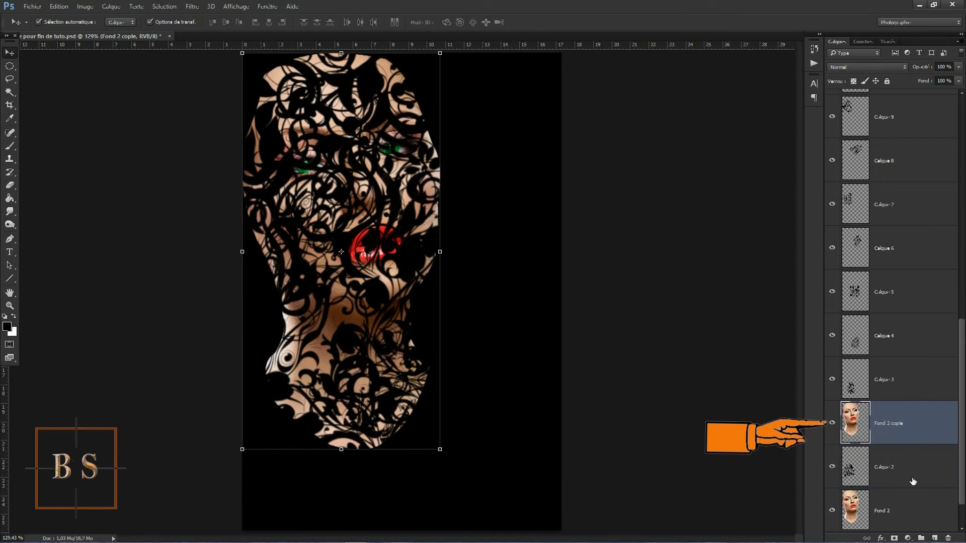
left_click(833, 511)
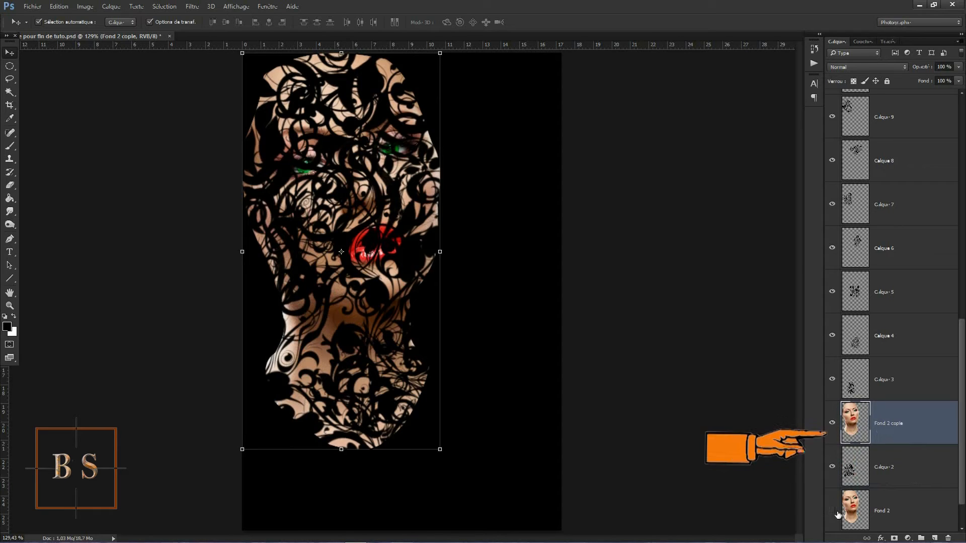
- Duplicate the Fond 2 copie face layer repeatedly, placing one copy directly above each floral layer from Calque 3 to Calque 21
left_click_drag(962, 485, 961, 507)
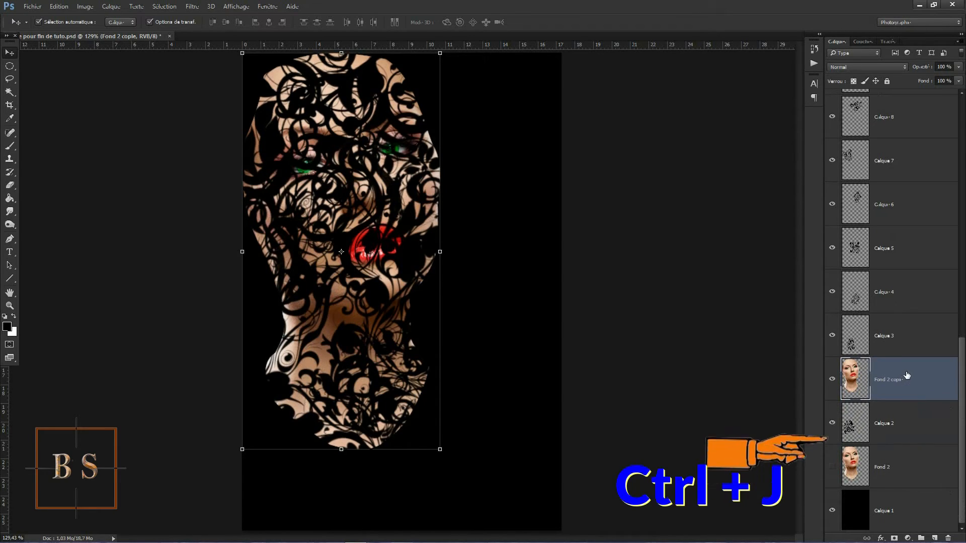
key("ctrl+j")
left_click_drag(907, 376, 905, 224)
key("ctrl+j")
key("ctrl+j")
key("ctrl+j")
left_click_drag(907, 242, 902, 192)
key("ctrl+j")
left_click_drag(902, 196, 905, 150)
left_click_drag(961, 327, 962, 219)
key("ctrl+j")
left_click_drag(907, 457, 904, 282)
key("ctrl+j")
key("ctrl+j")
key("ctrl+j")
key("ctrl+j")
left_click_drag(904, 289, 915, 143)
key("ctrl+j")
left_click_drag(962, 241, 962, 173)
key("ctrl+j")
left_click_drag(898, 391, 897, 296)
key("ctrl+j")
key("ctrl+j")
key("ctrl+j")
left_click_drag(902, 227, 900, 103)
key("ctrl+j")
key("ctrl+j")
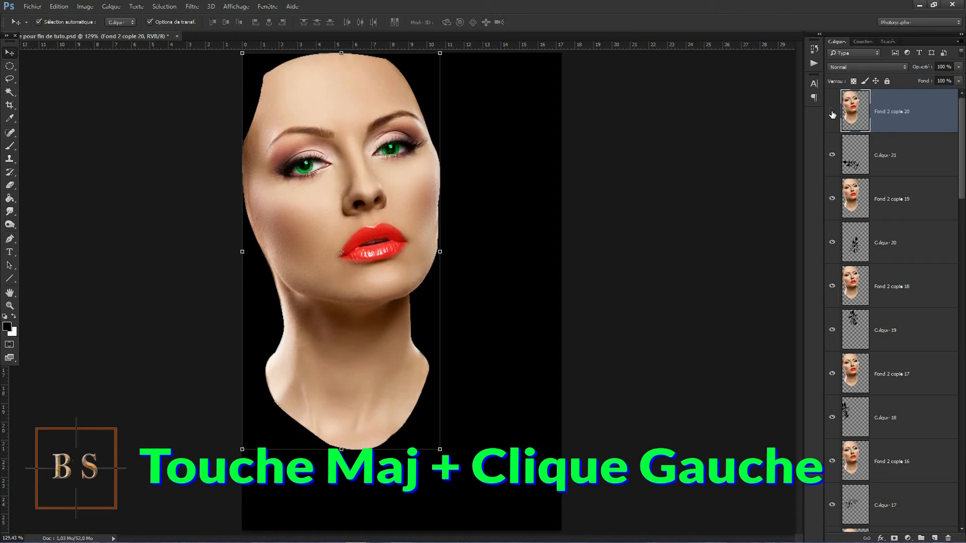
- Hide every layer above Calque 2, from Fond 2 copie 20 down to Fond 2 copie
left_click_drag(832, 117, 831, 507)
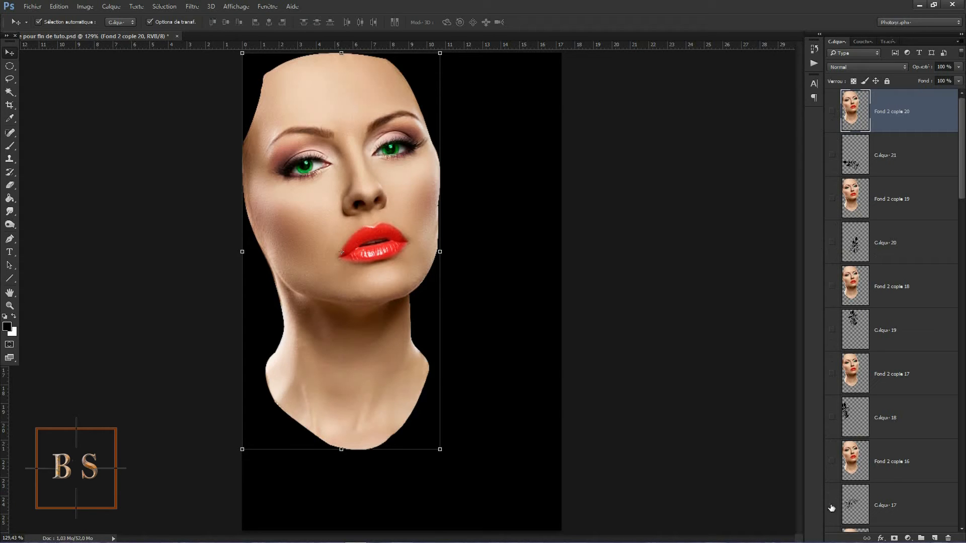
scroll(964, 147, "down", 1)
scroll(964, 147, "down", 10)
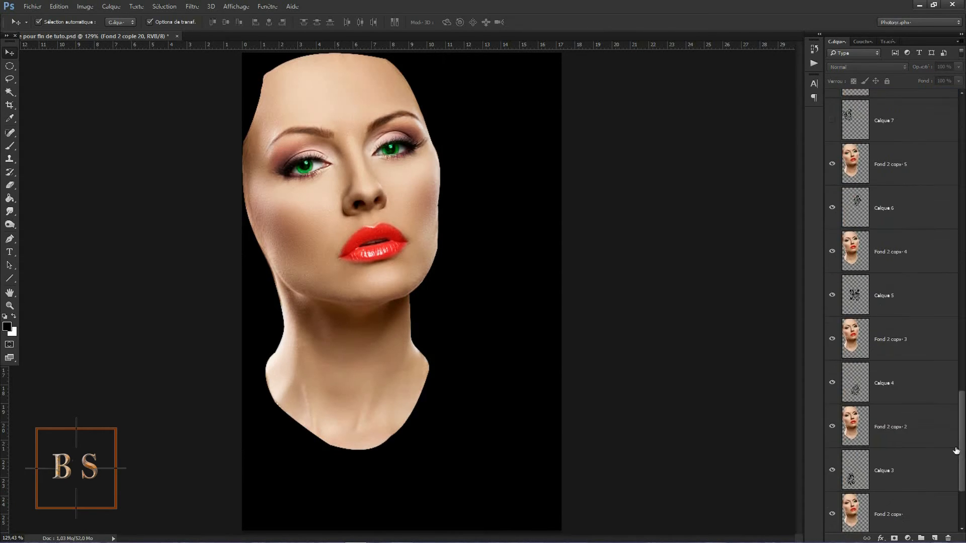
left_click_drag(831, 174, 833, 506)
scroll(838, 507, "down", 3)
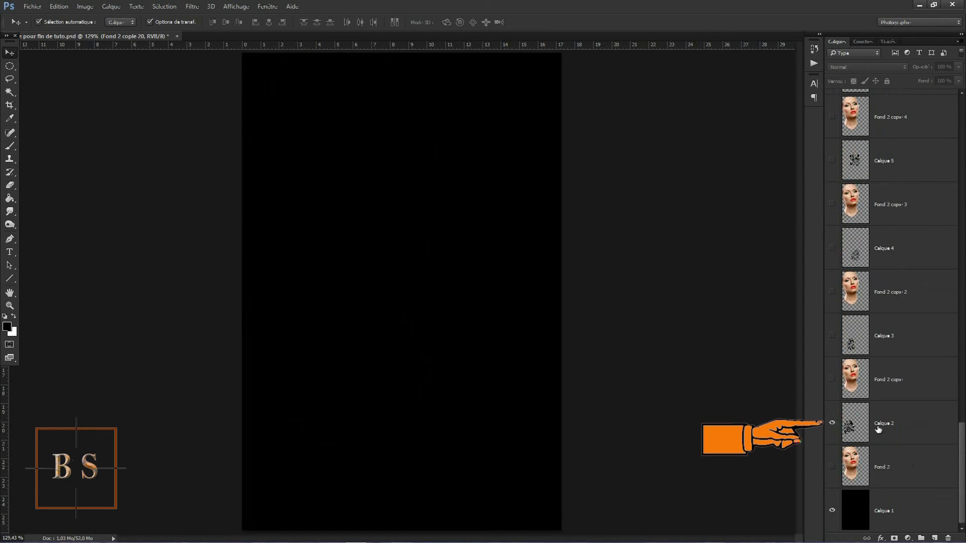
- Show Fond 2 copie and fill the background layer Calque 1 with the white background colour
left_click(831, 381)
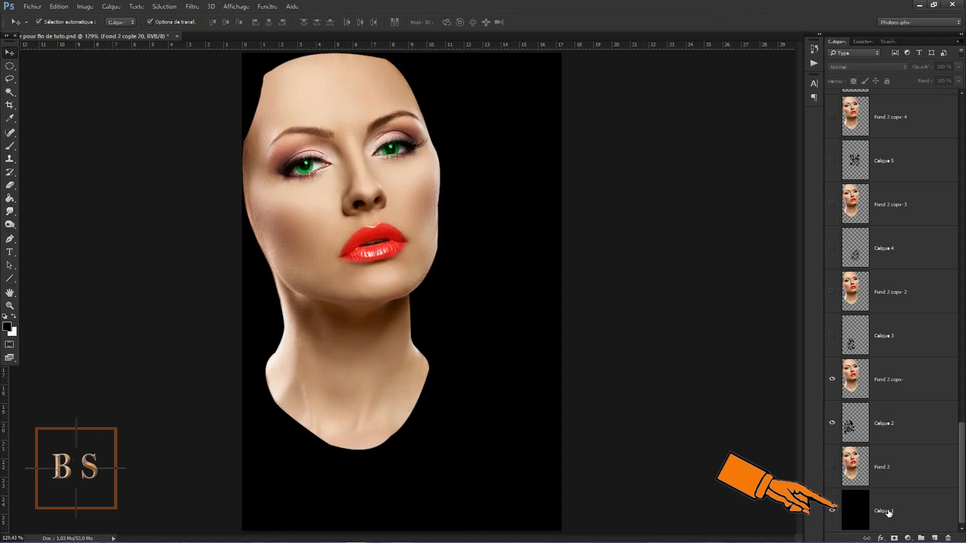
left_click(918, 512)
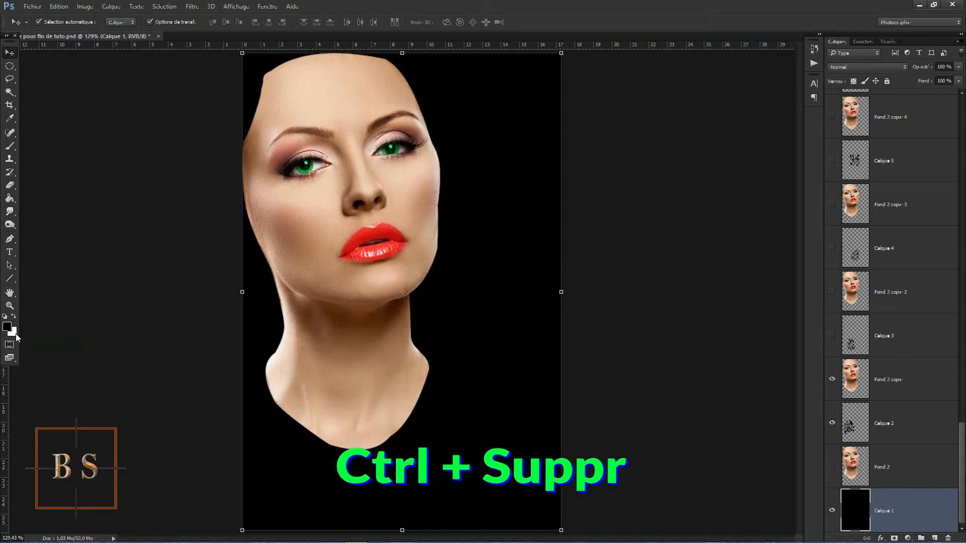
key("ctrl+Delete")
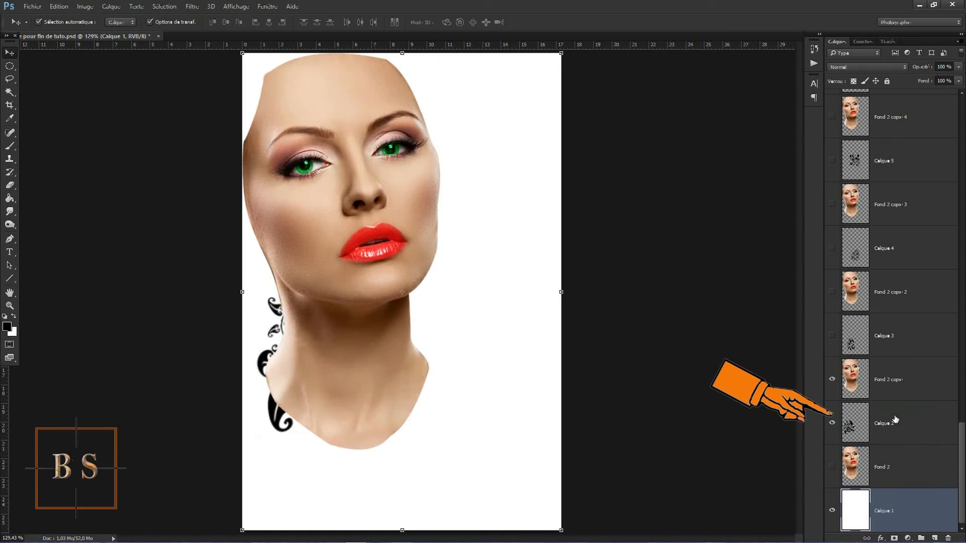
- Clip the Fond 2 copie face layer to the floral layer Calque 2 with a clipping mask
left_click(894, 381)
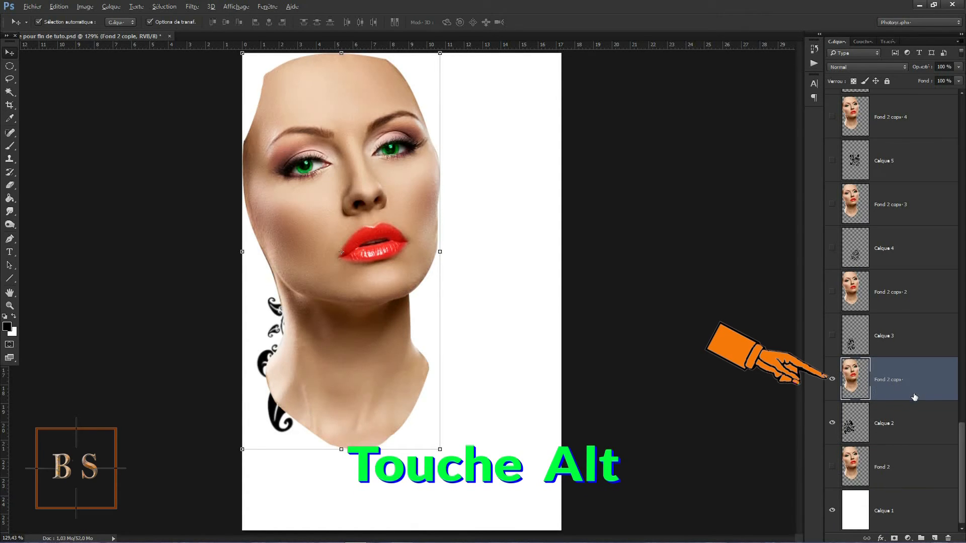
key("alt")
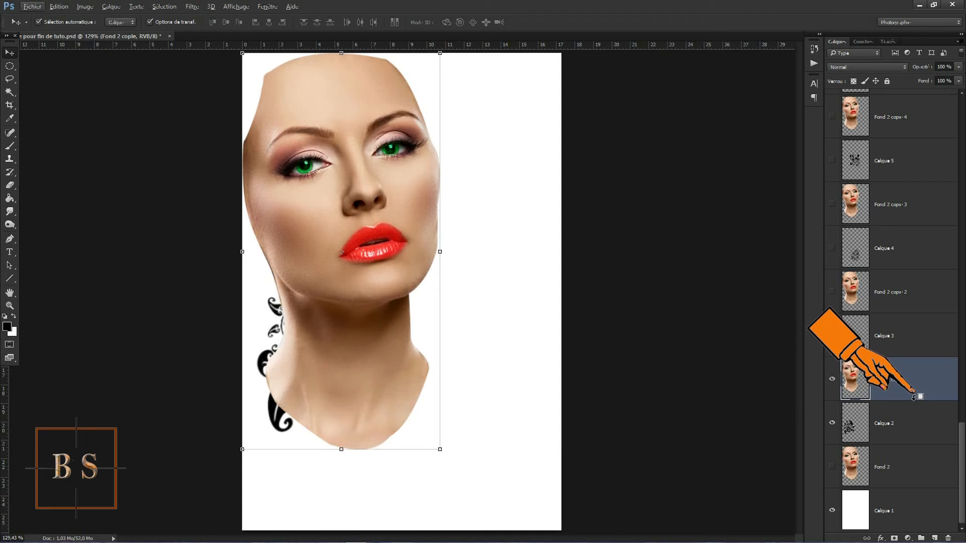
key("alt")
key("alt")
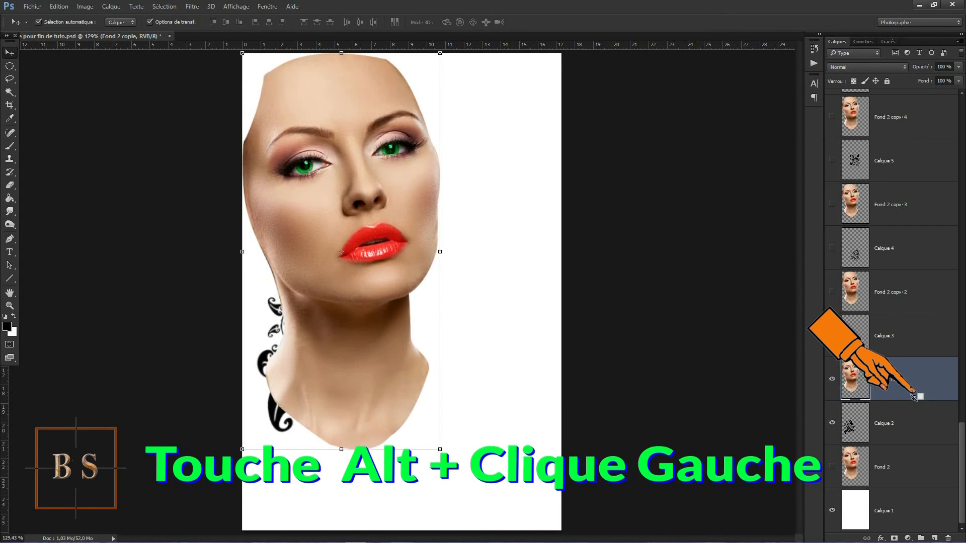
left_click(915, 398, "alt")
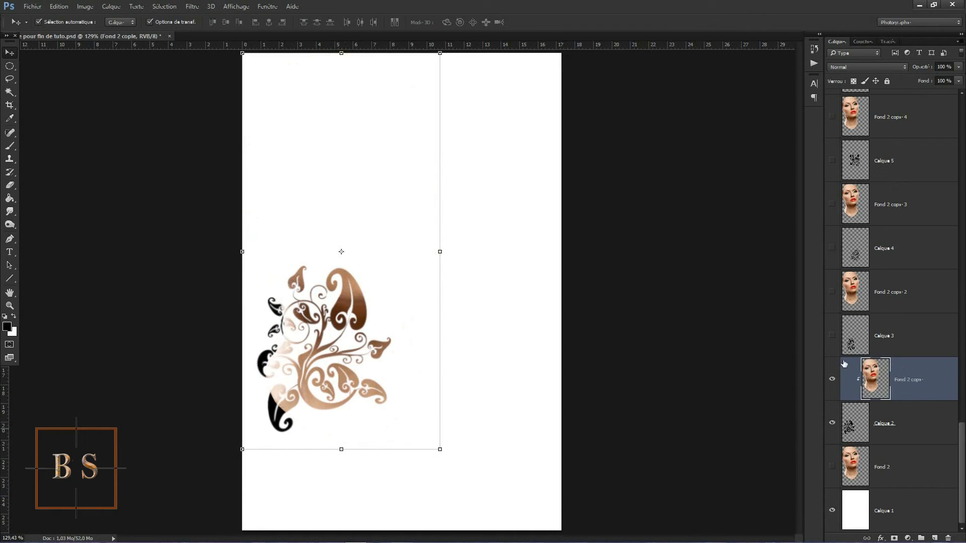
- Show Calque 3 and Fond 2 copie 2, and clip that face copy to Calque 3
left_click(833, 338)
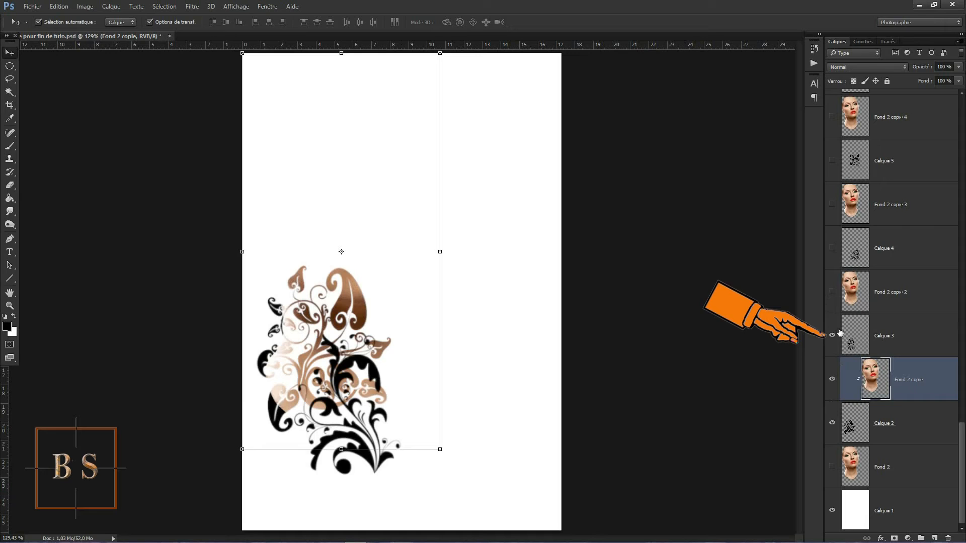
left_click(833, 292)
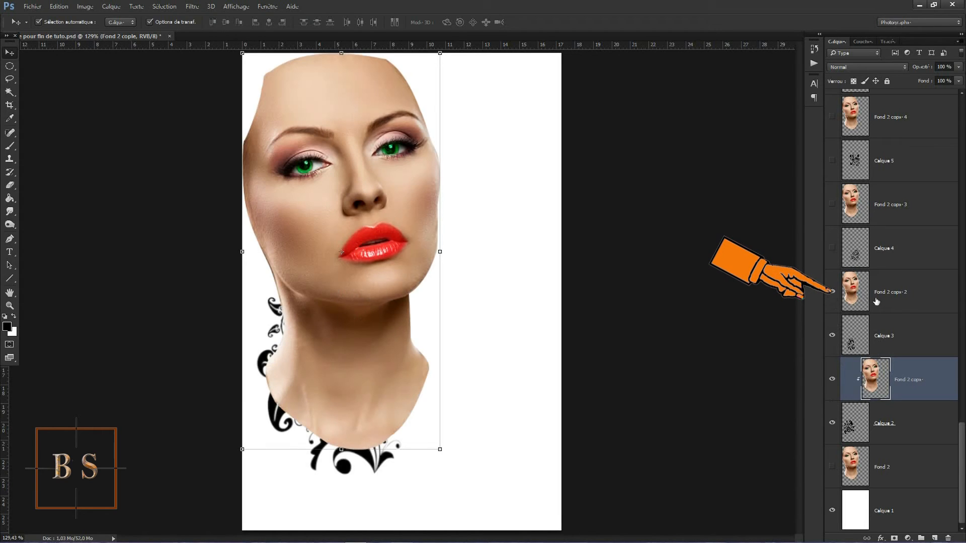
left_click(924, 296)
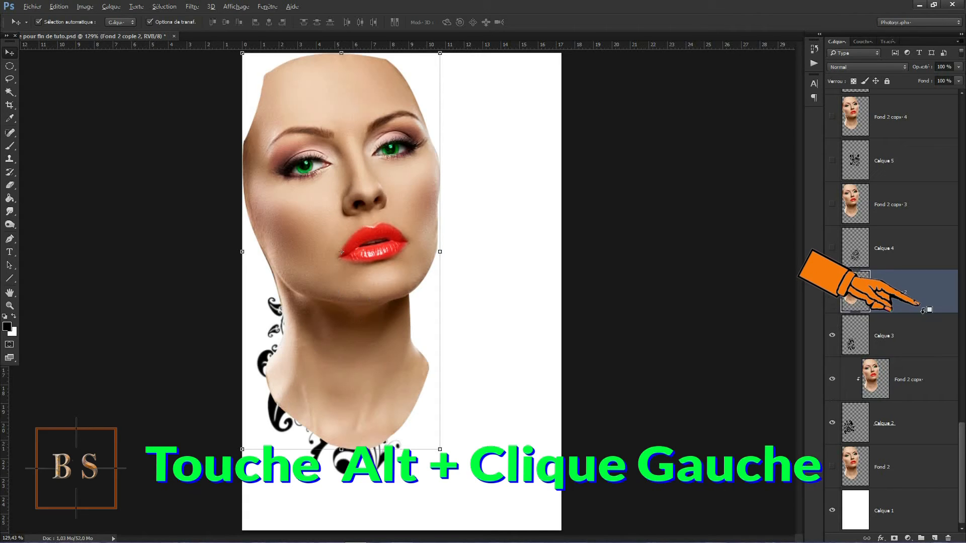
left_click(924, 310, "alt")
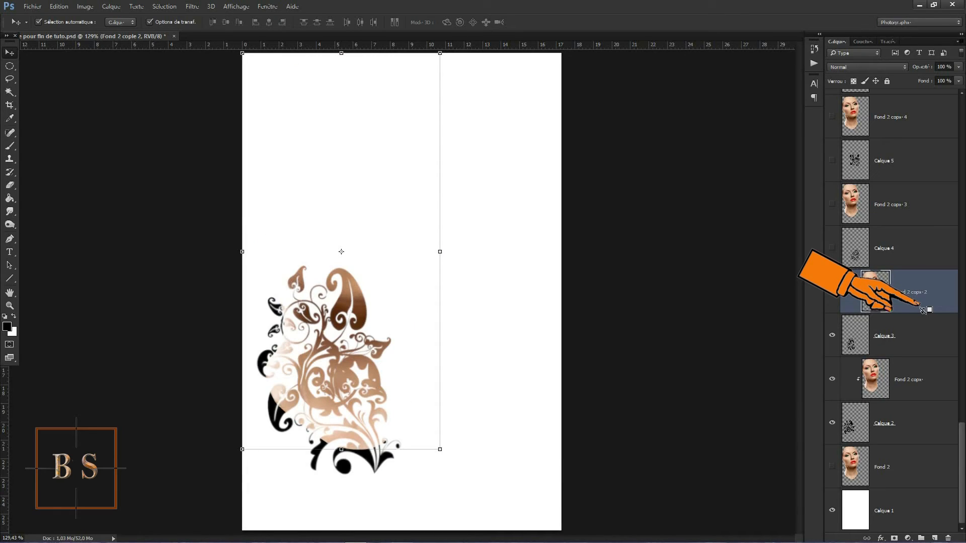
- Show Calque 4 and Fond 2 copie 3, and clip that face copy to Calque 4
left_click(832, 248)
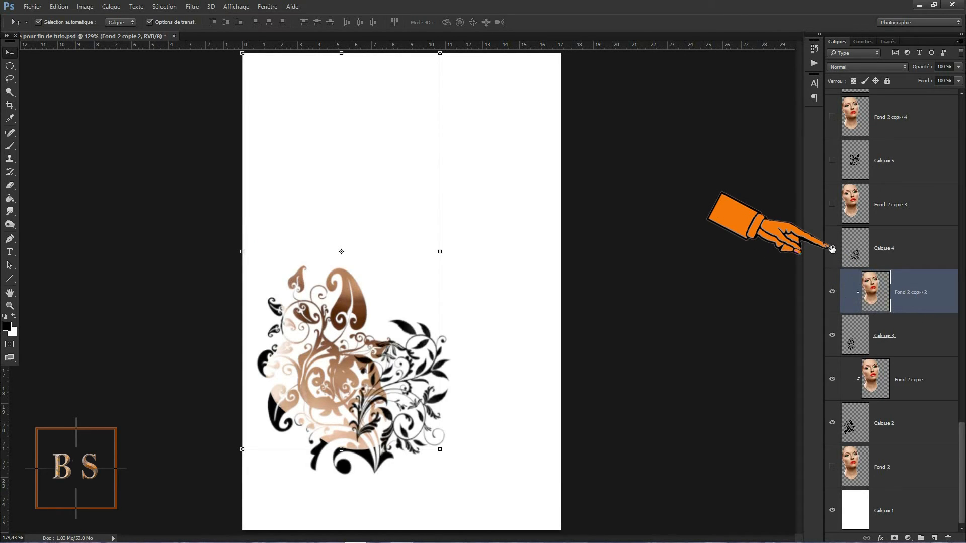
left_click(833, 206)
left_click(928, 210)
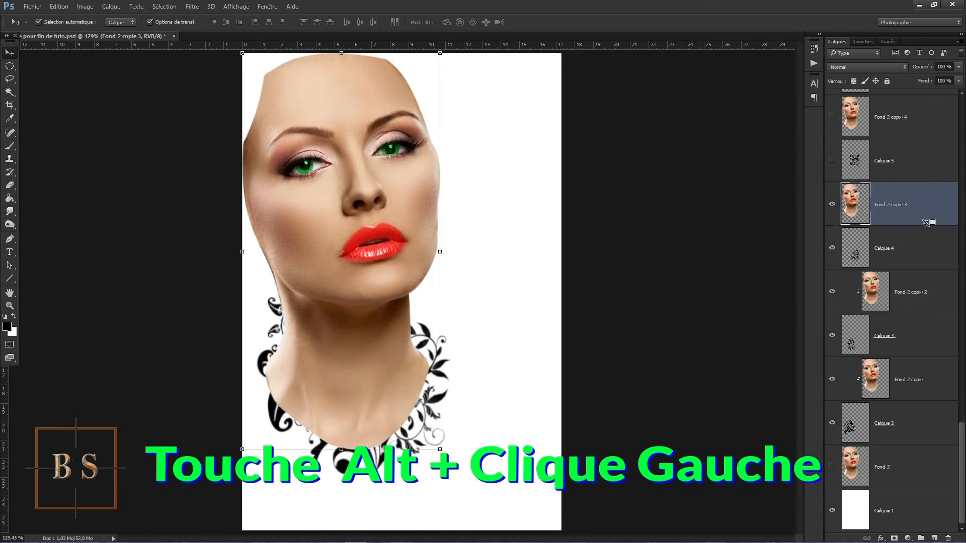
left_click(926, 223, "alt")
- Show Calque 21 and Fond 2 copie 20 at the top of the stack, and clip the face copy to Calque 21
left_click_drag(961, 449, 963, 384)
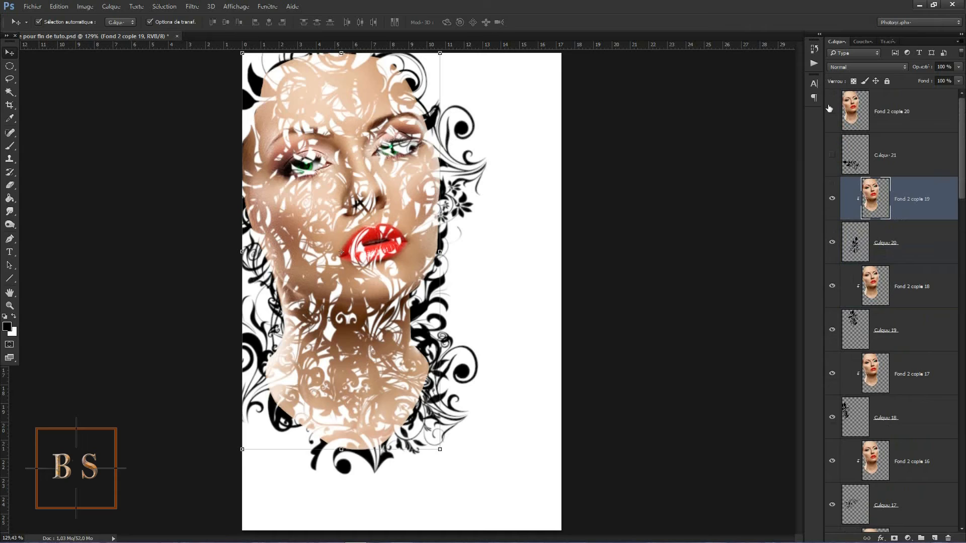
left_click(832, 156)
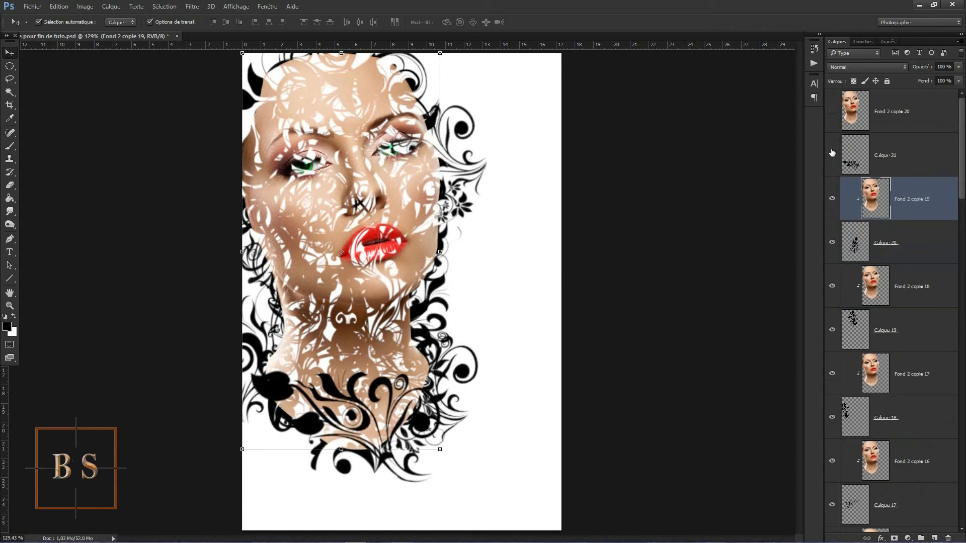
left_click(831, 113)
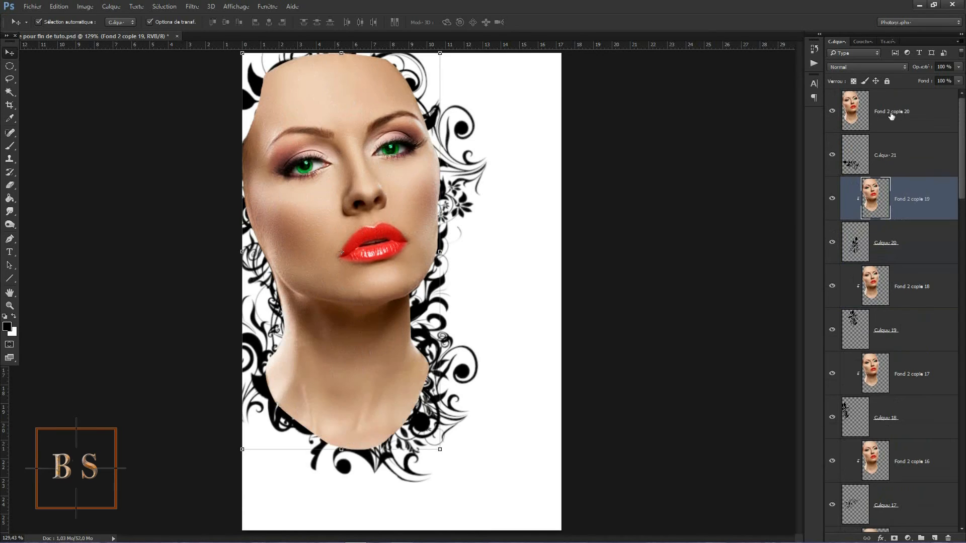
left_click(925, 116)
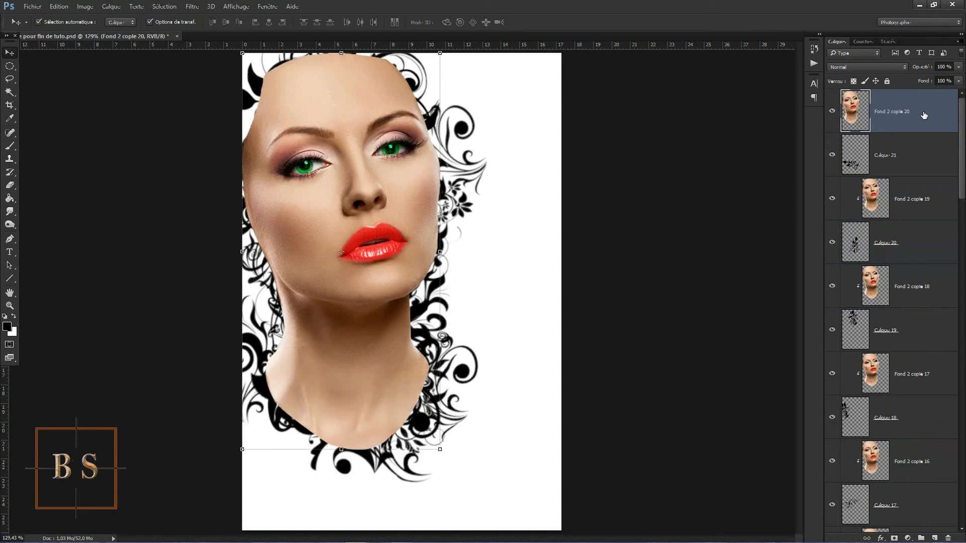
left_click_drag(924, 132, 923, 128)
left_click(923, 132, "alt")
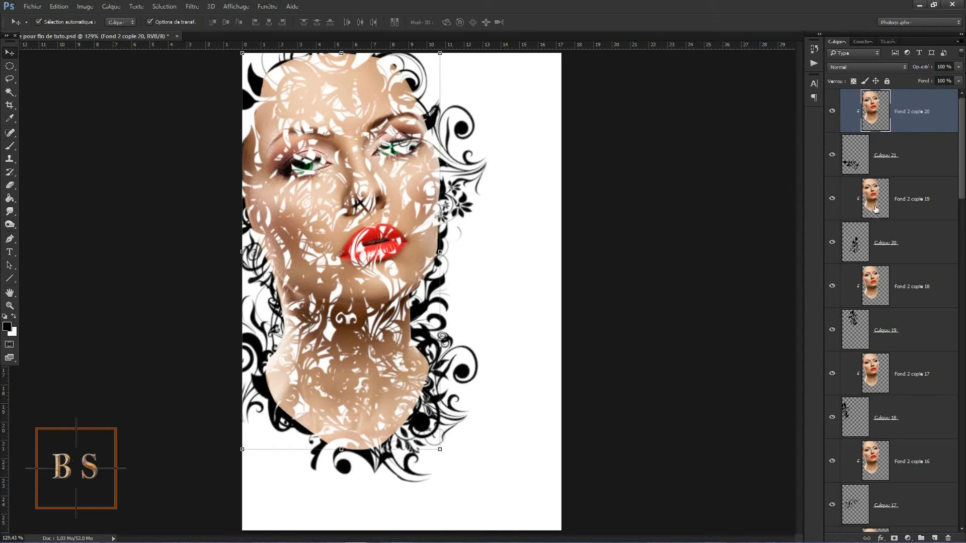
- Hide all floral layers and their clipped face copies, leaving only the white Calque 1 visible
left_click_drag(963, 118, 963, 445)
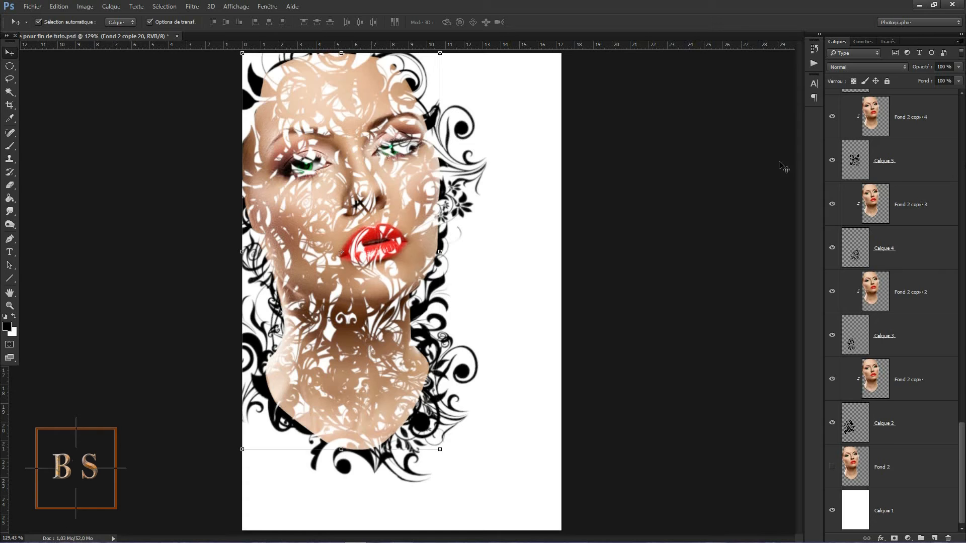
scroll(955, 342, "up", 15)
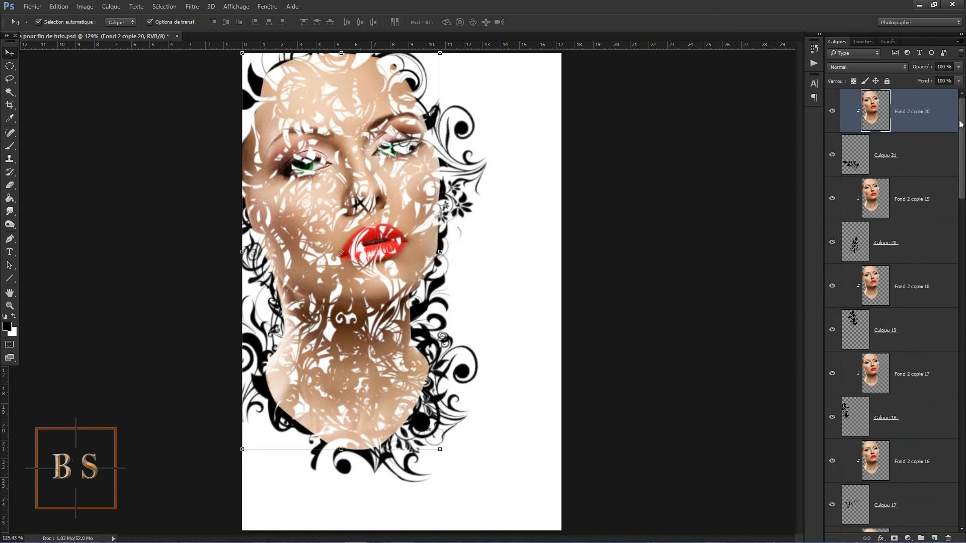
left_click_drag(964, 138, 962, 102)
left_click_drag(832, 109, 831, 514)
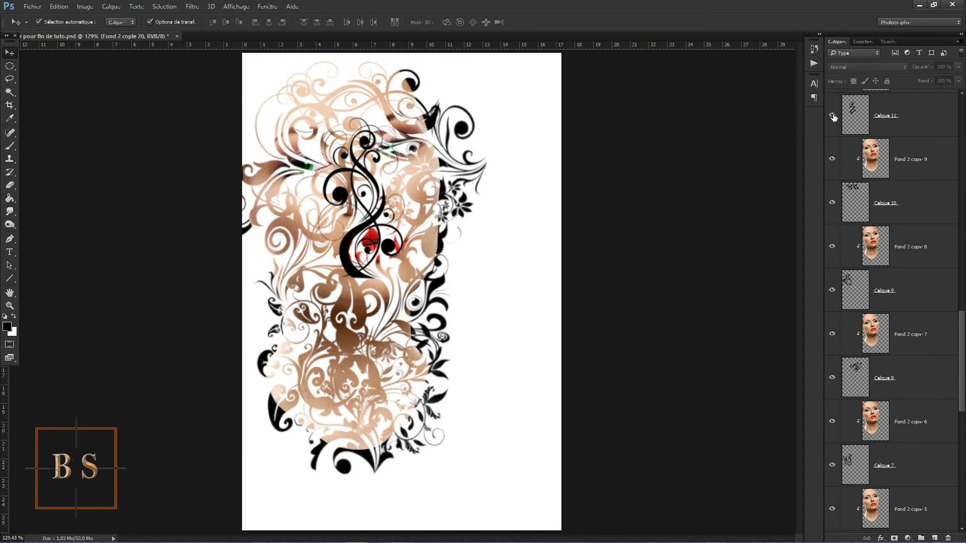
left_click_drag(833, 117, 827, 521)
left_click_drag(963, 383, 962, 469)
left_click_drag(831, 219, 831, 541)
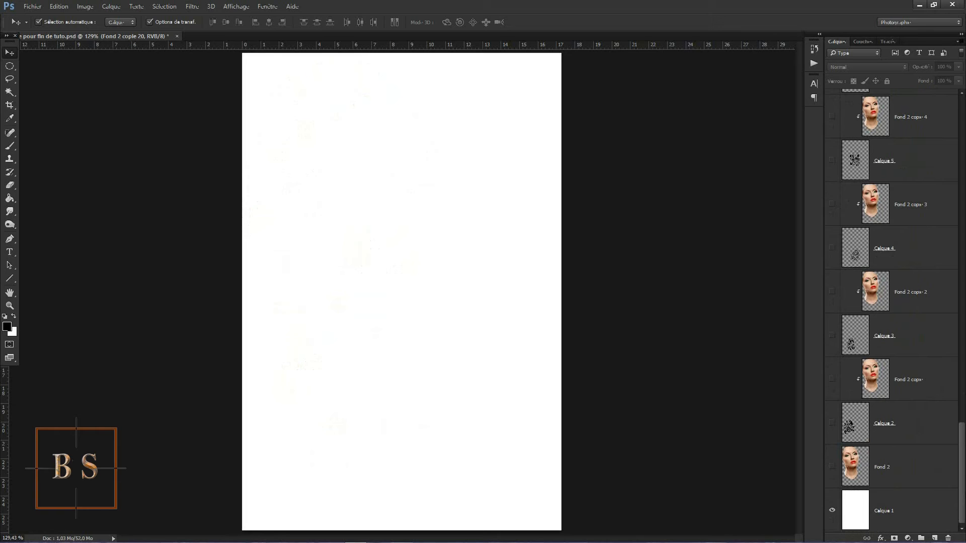
- Show the topmost pair of layers again, Calque 21 and its clipped Fond 2 copie 20
left_click_drag(963, 473, 962, 146)
left_click(832, 155)
left_click(829, 124)
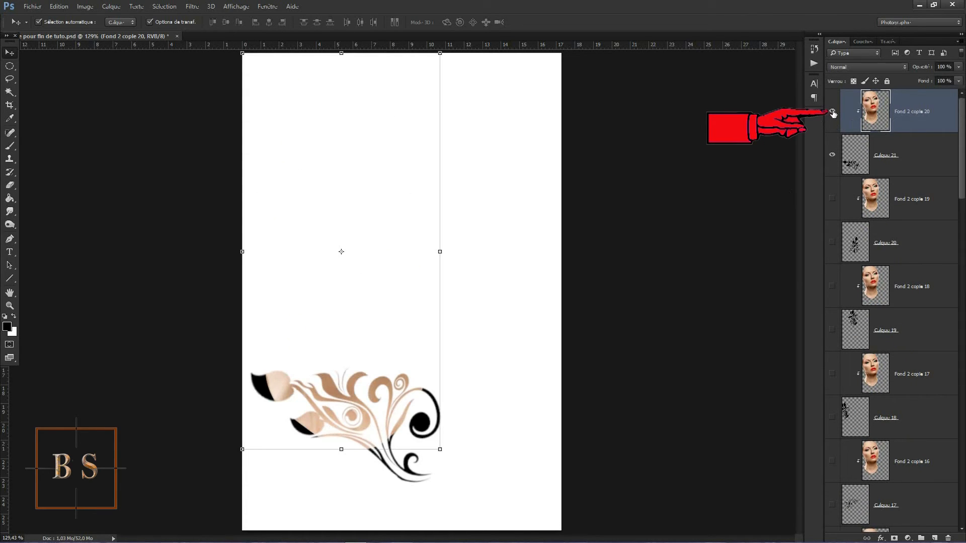
- Add a drop shadow to Calque 21 with 85% opacity, 5 px distance, 5% spread and a slightly larger size
left_click(926, 164)
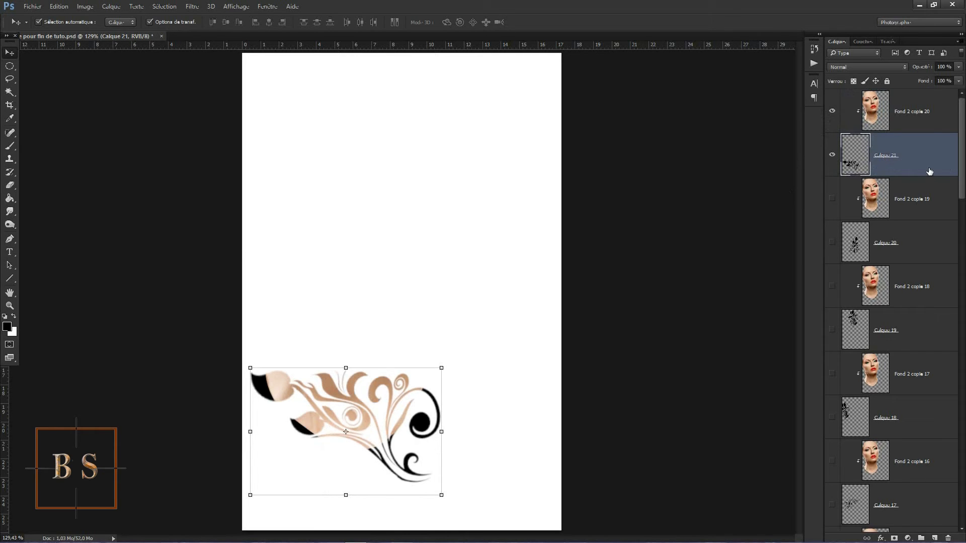
double_click(929, 172)
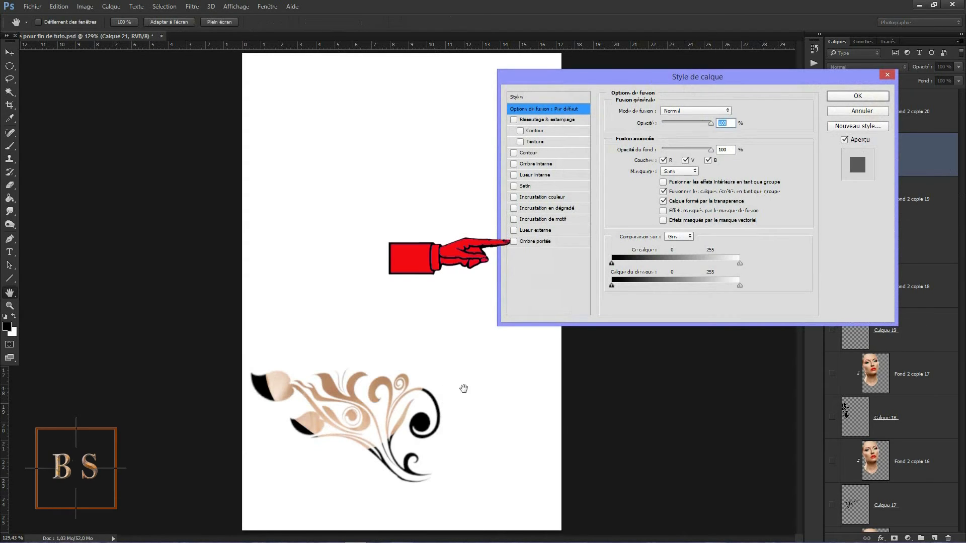
left_click(535, 242)
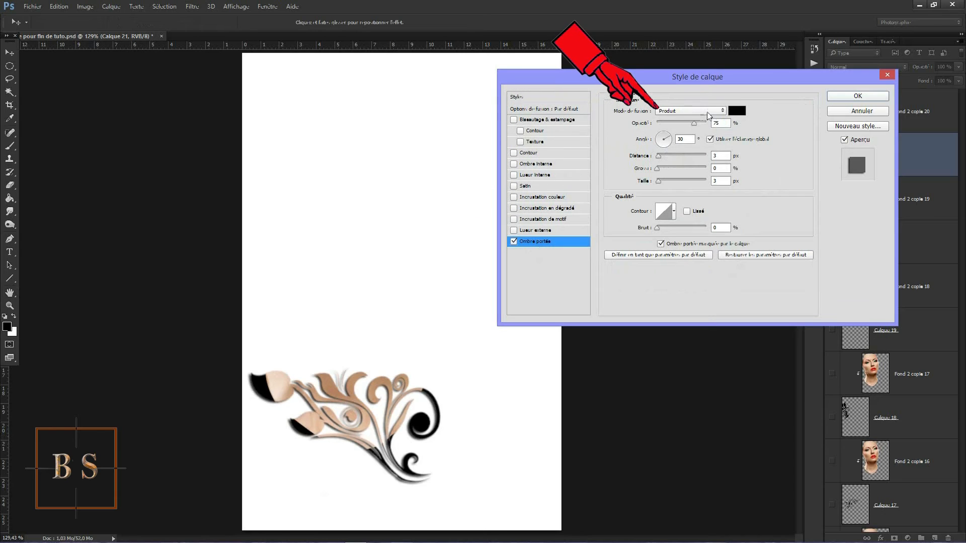
left_click_drag(694, 124, 699, 124)
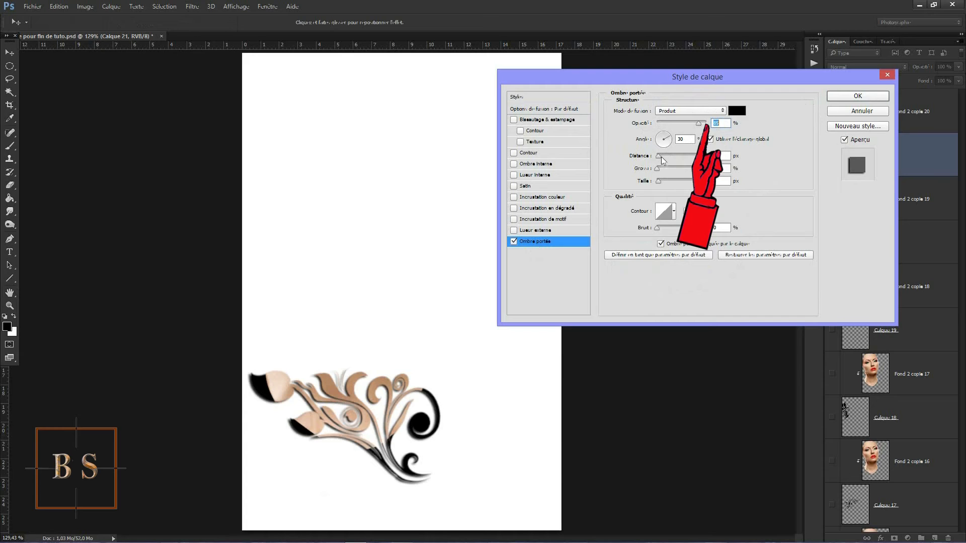
left_click_drag(659, 156, 660, 156)
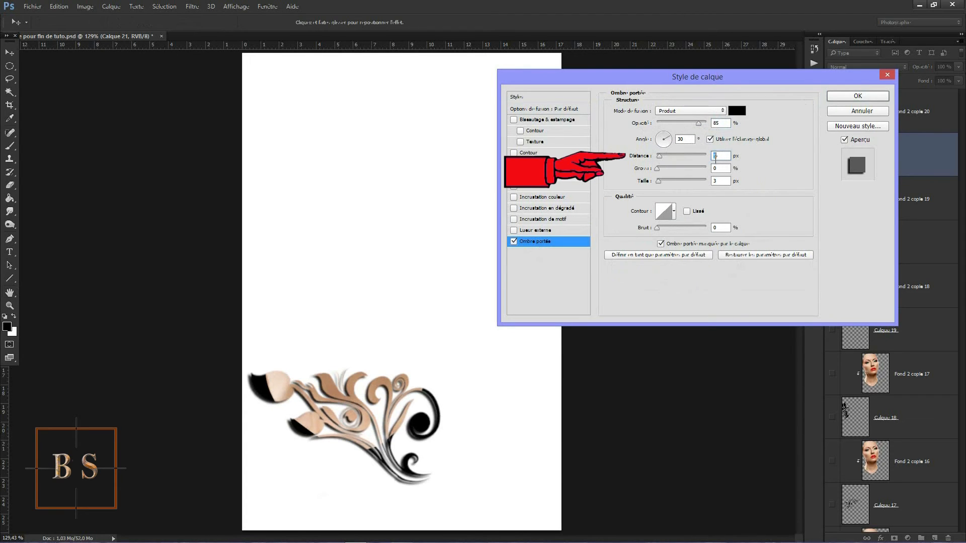
left_click(659, 170)
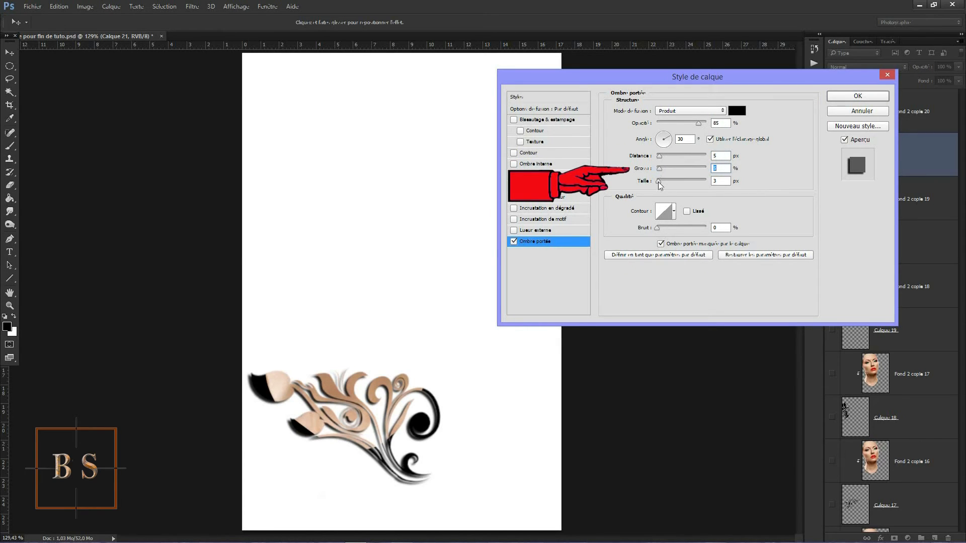
left_click_drag(658, 181, 660, 182)
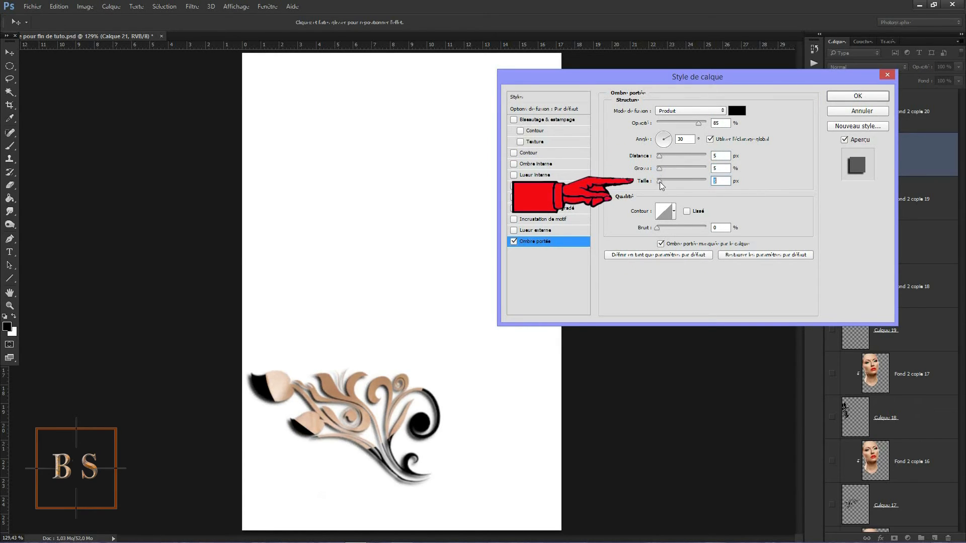
left_click(850, 96)
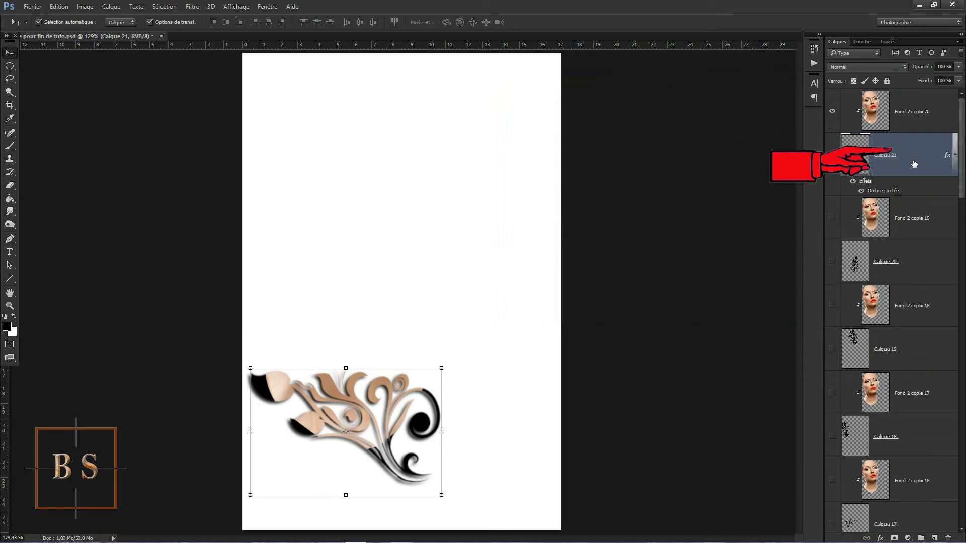
- Copy Calque 21's layer style, and show and select Calque 20 and Calque 19 together
right_click(914, 162)
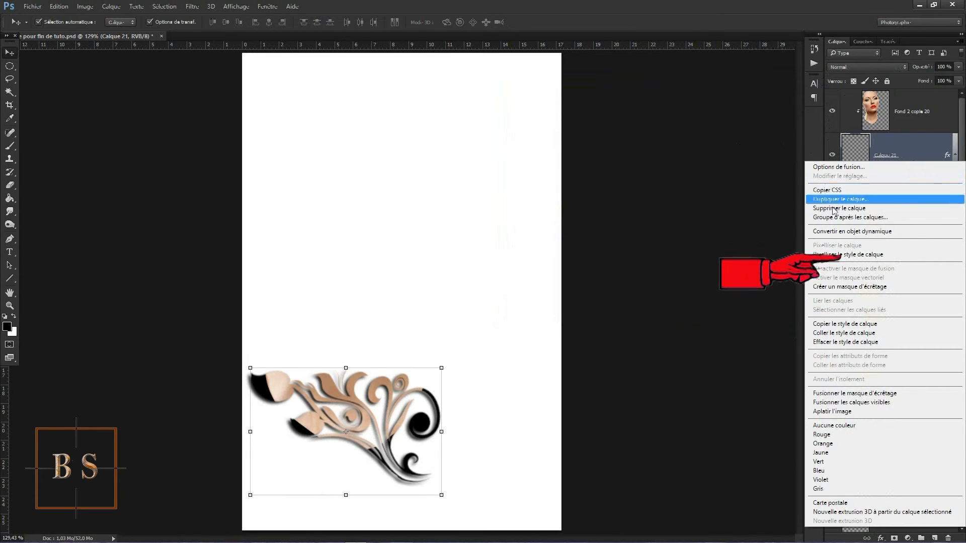
left_click(845, 326)
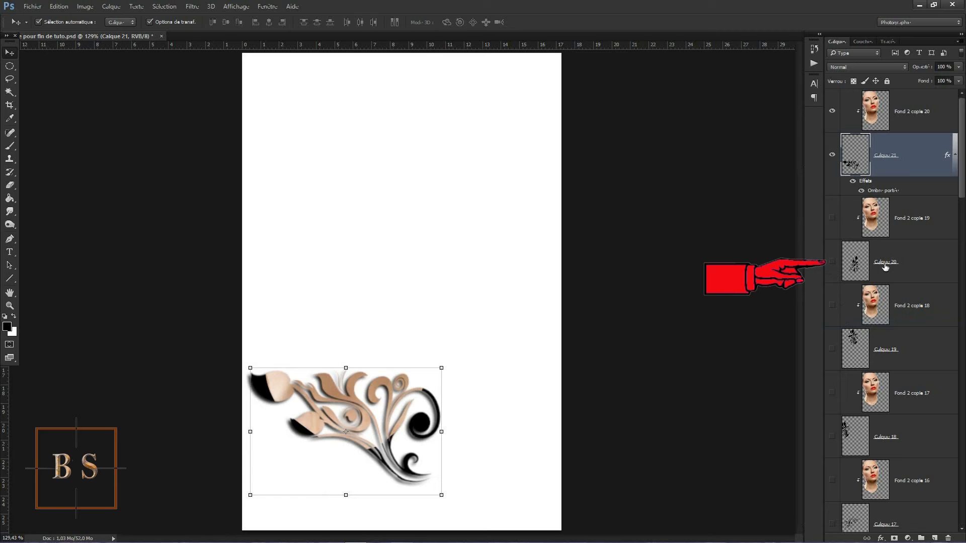
left_click(833, 263)
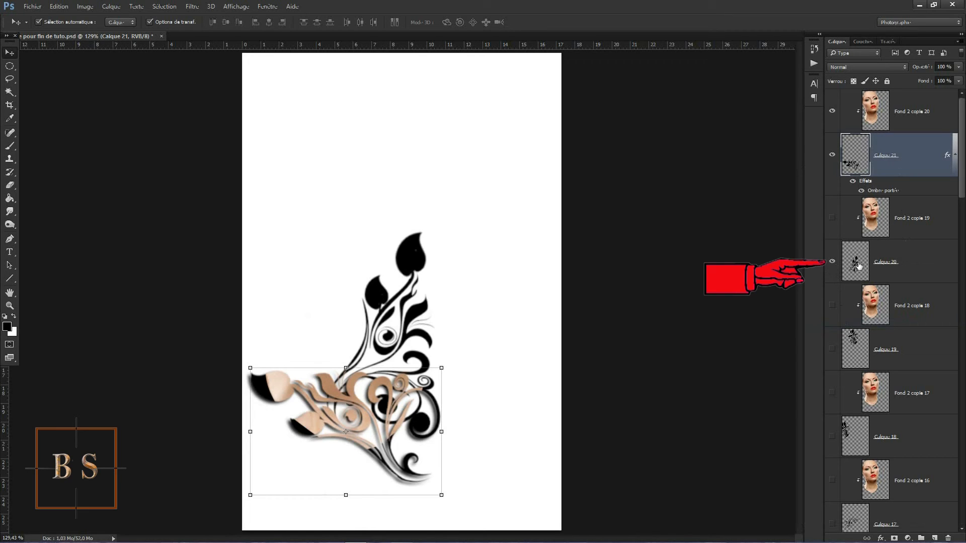
left_click(913, 267)
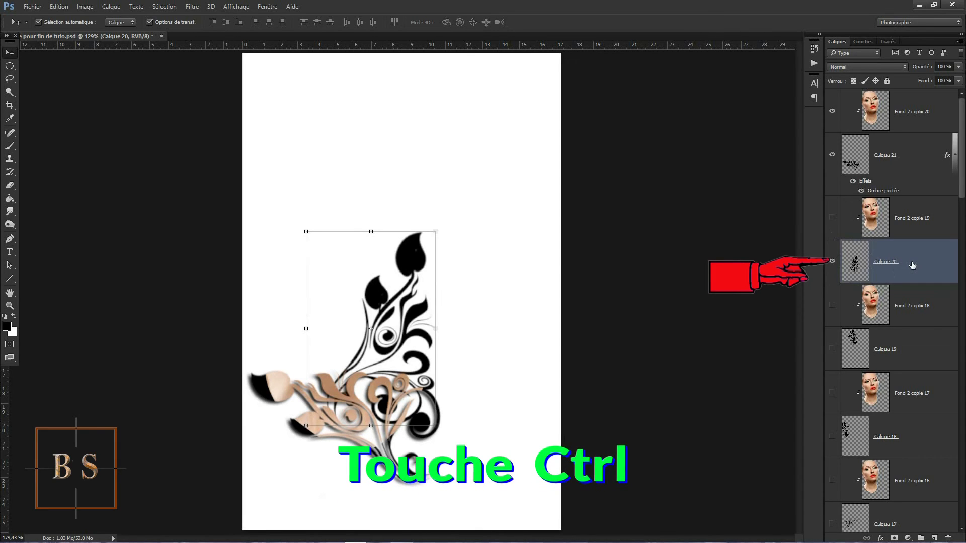
left_click(833, 352)
left_click(912, 349, "ctrl")
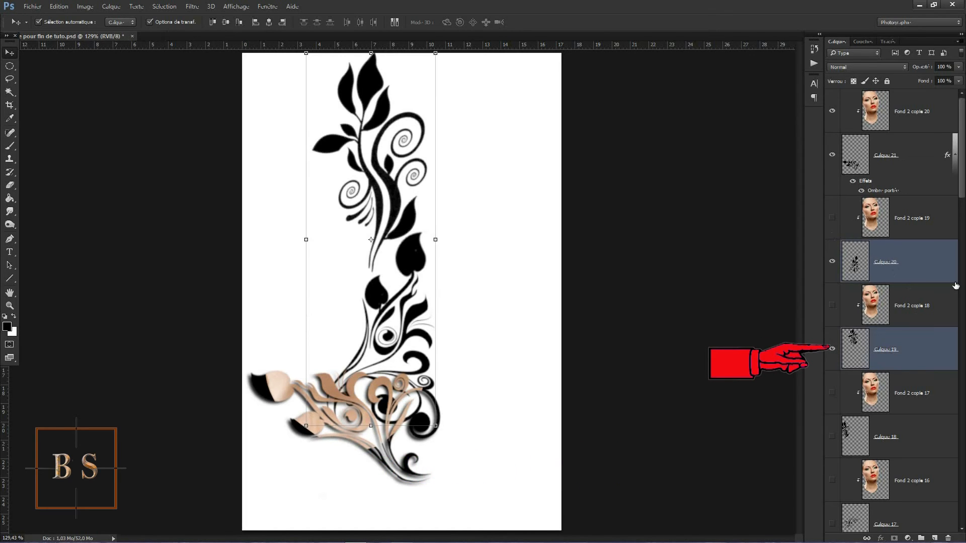
- Show the hidden floral layers Calque 18 down to Calque 11 and add each one to the layer selection
left_click_drag(964, 173, 964, 223)
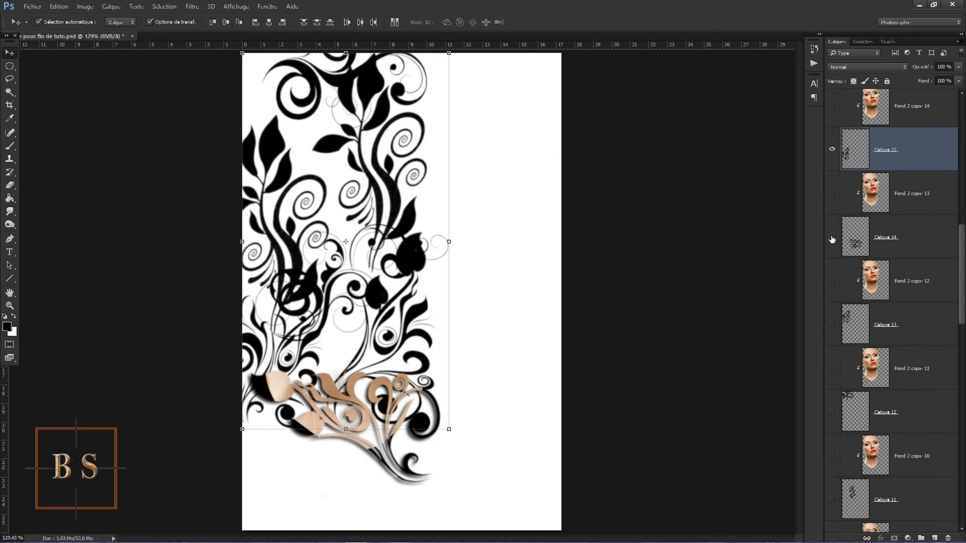
left_click(832, 239)
left_click(946, 247, "ctrl")
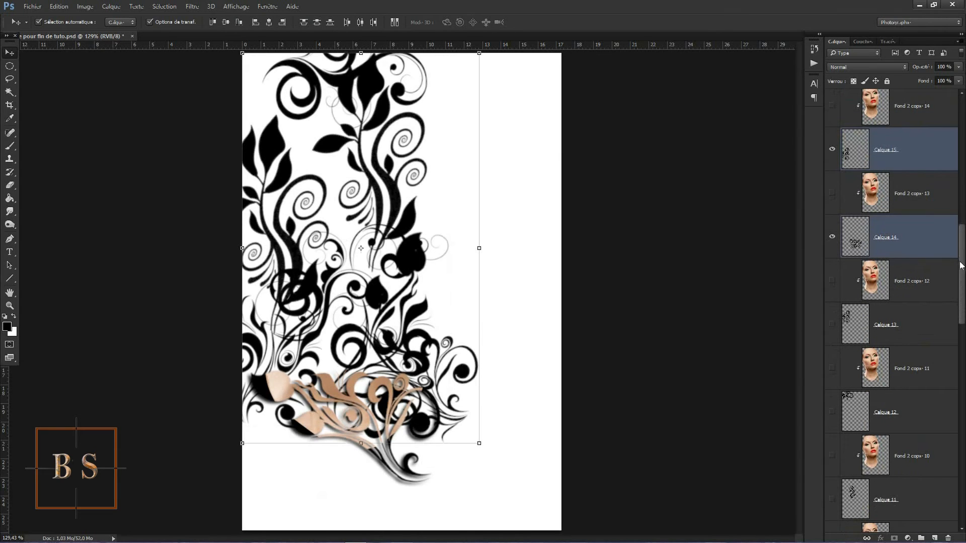
left_click_drag(962, 260, 962, 290)
left_click(833, 192)
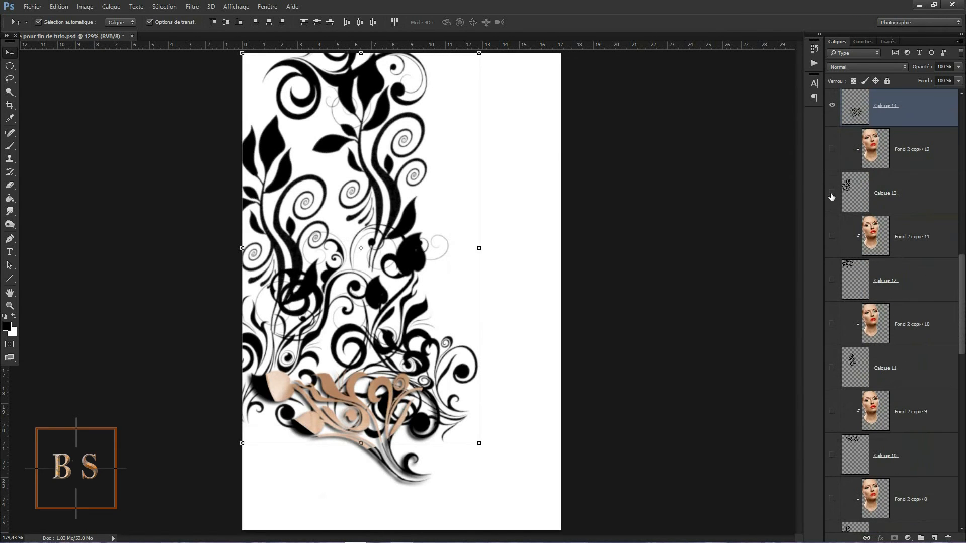
left_click(897, 203, "ctrl")
left_click_drag(964, 279, 964, 326)
left_click(832, 189)
left_click(880, 196, "ctrl")
left_click(897, 151)
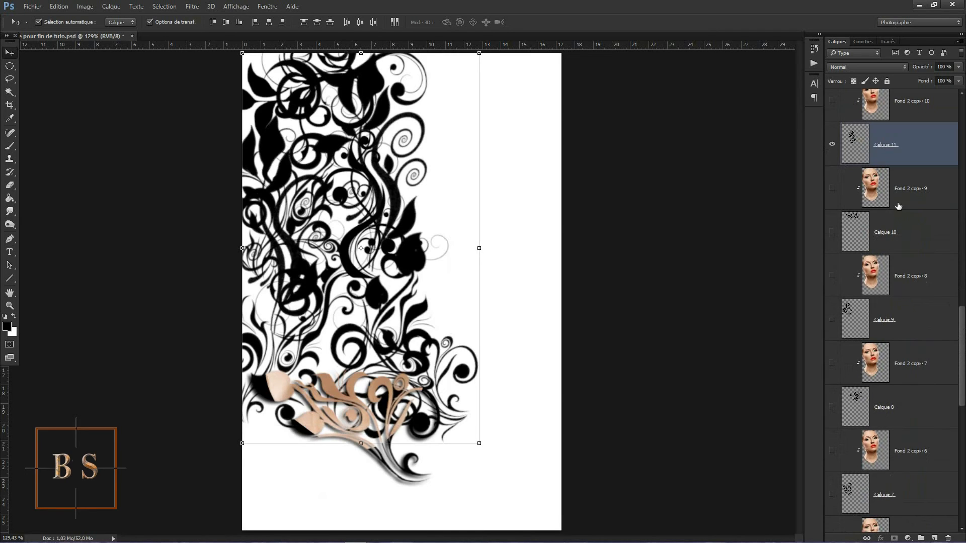
- Show and add Calque 10 down to Calque 2 to the selection, and paste the copied layer style onto all selected floral layers
left_click(832, 232)
left_click(909, 233, "ctrl")
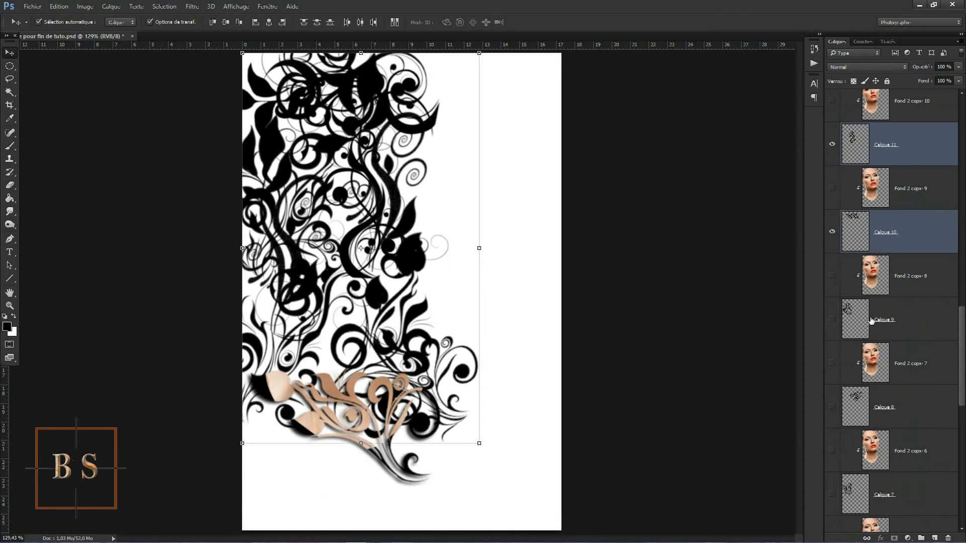
left_click(832, 320)
left_click(913, 323, "ctrl")
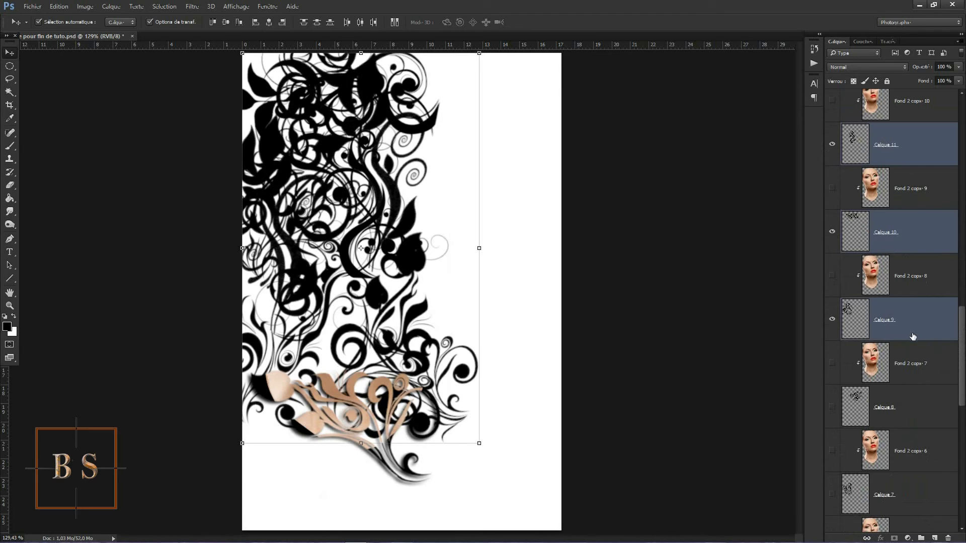
left_click(831, 409)
left_click(894, 407, "ctrl")
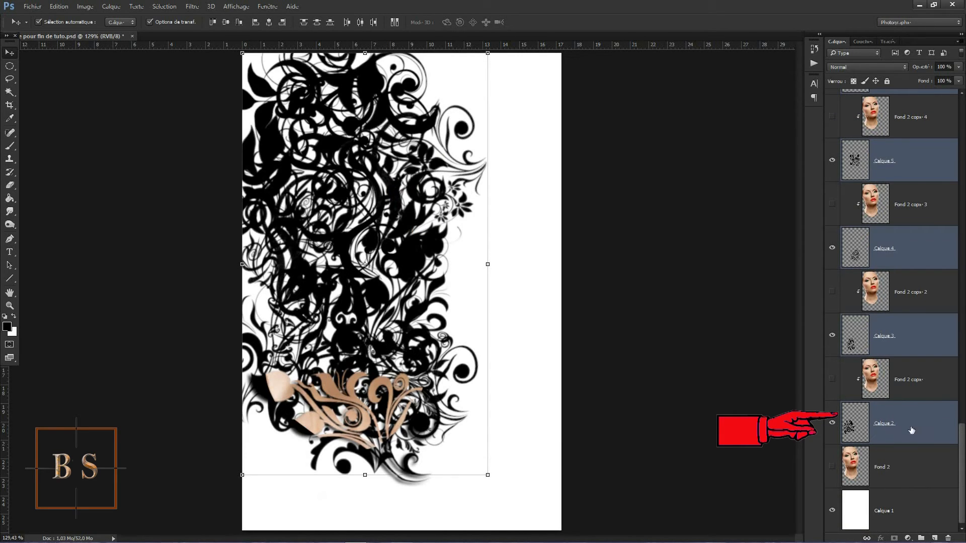
right_click(904, 426)
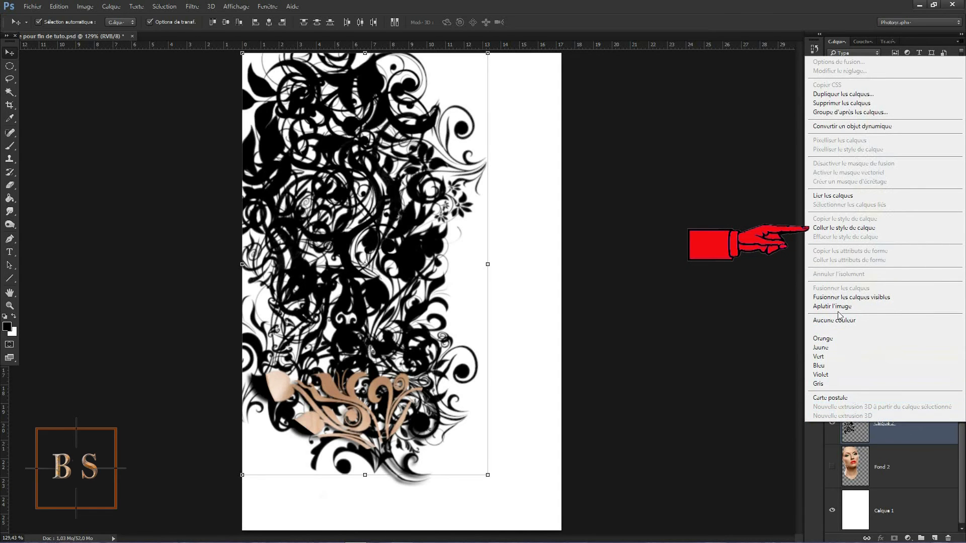
left_click(837, 231)
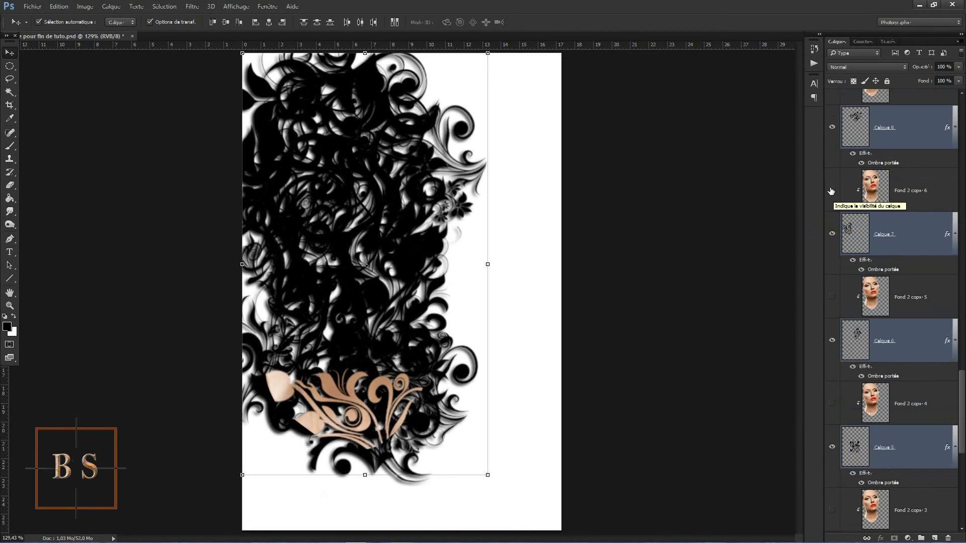
- Show the clipped face copies Fond 2 copie 4 through Fond 2 copie 11
left_click(831, 191)
left_click(831, 297)
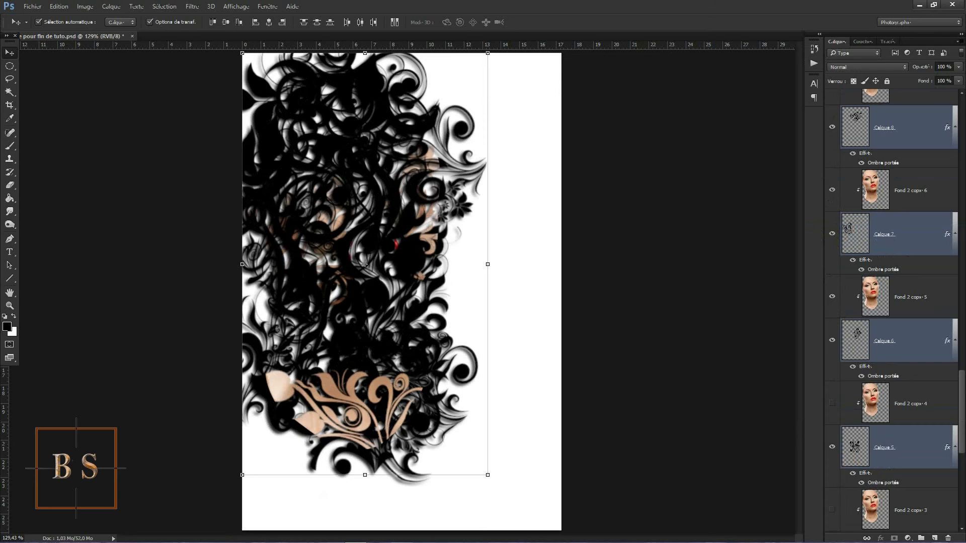
left_click(832, 403)
scroll(846, 363, "up", 10)
left_click(832, 321)
left_click(832, 214)
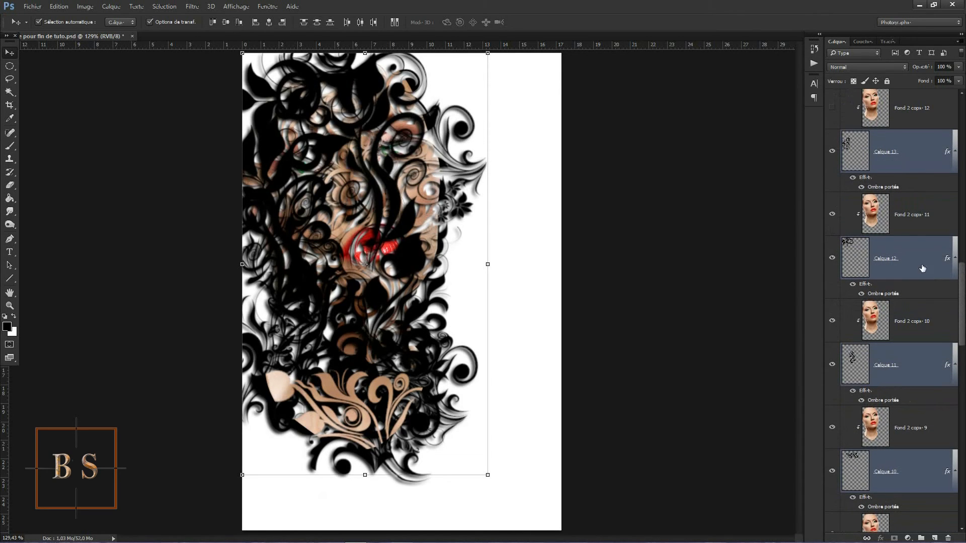
- Show the remaining upper clipped face copies, Fond 2 copie 12 through Fond 2 copie 19
left_click_drag(962, 313, 962, 245)
left_click(831, 206)
left_click(832, 100)
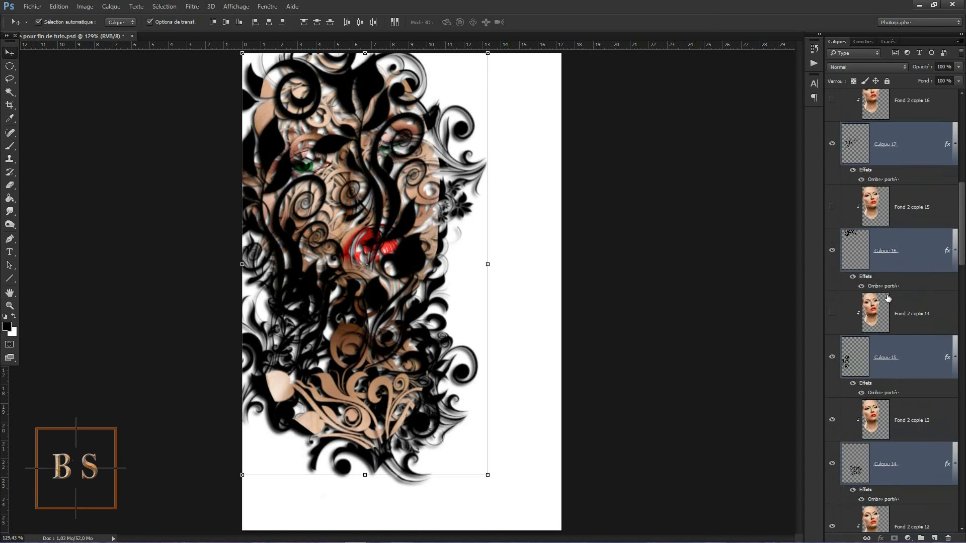
left_click(832, 313)
left_click(832, 207)
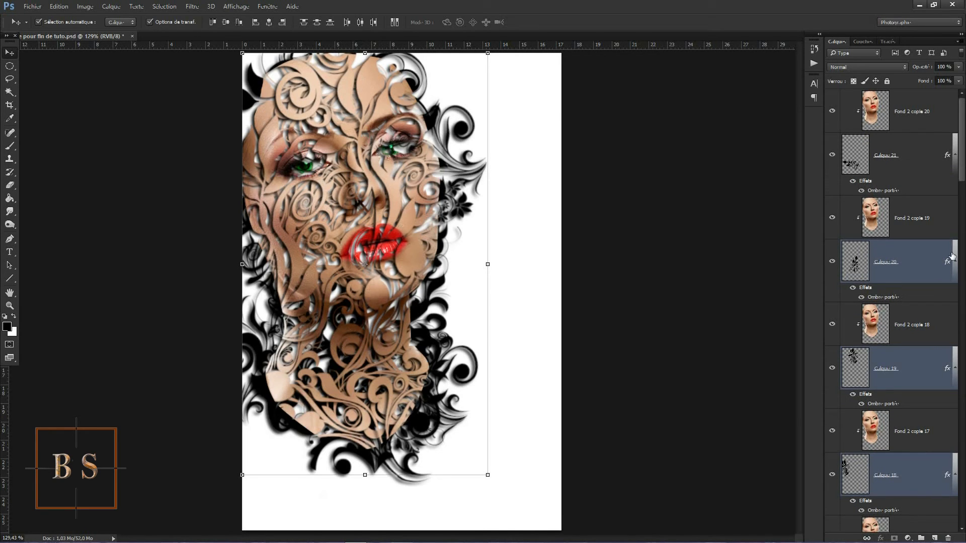
- Fill the background layer Calque 1 with the black foreground colour
left_click_drag(964, 146, 964, 489)
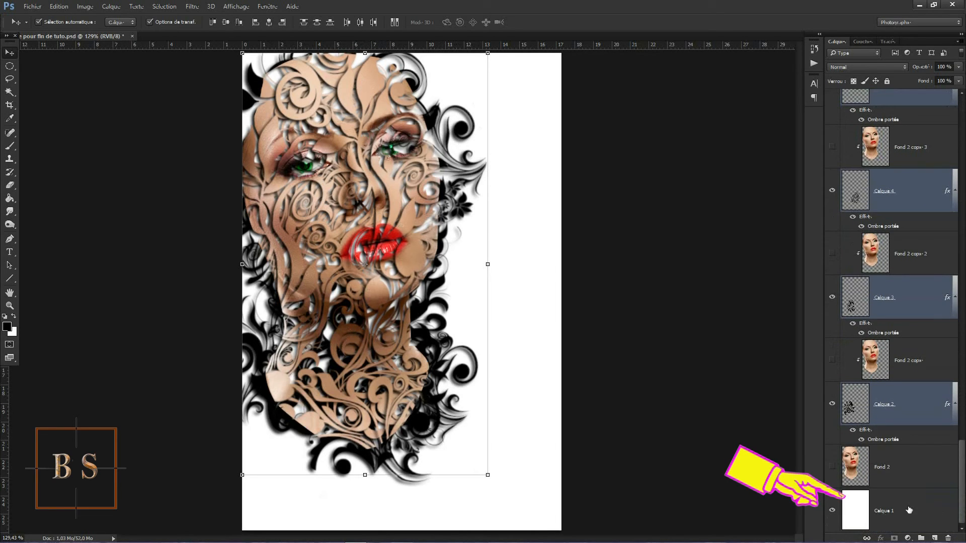
left_click(922, 509)
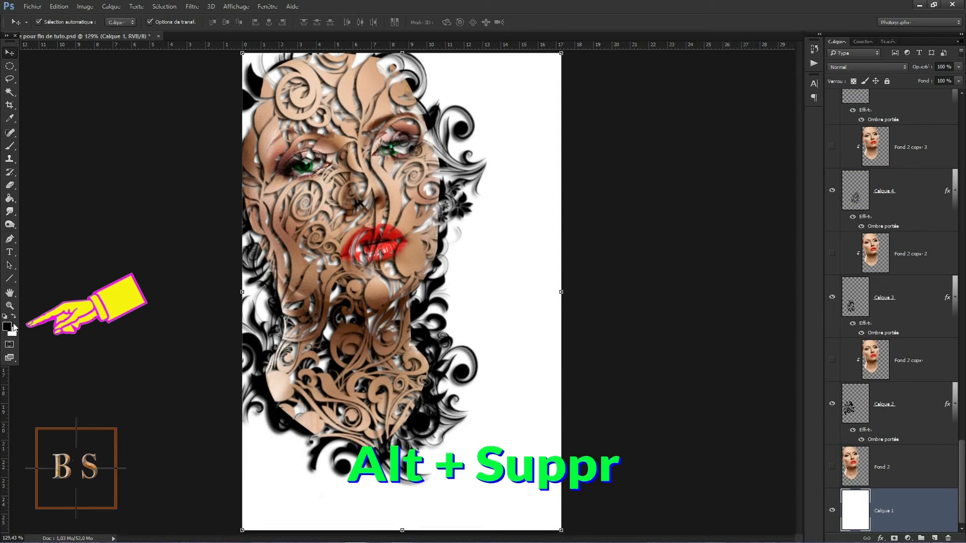
key("alt+Delete")
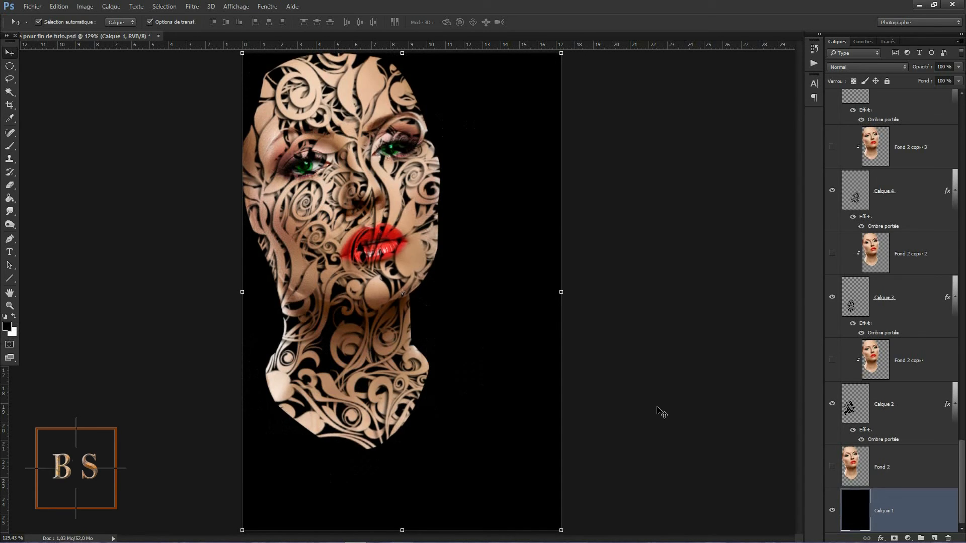
- Apply the Dispersion filter to Calque 21 with 5 horizontal and vertical scale, Adapter, Pixels du contour, and "visage pour fin de tuto" as reference image
left_click_drag(963, 471, 962, 141)
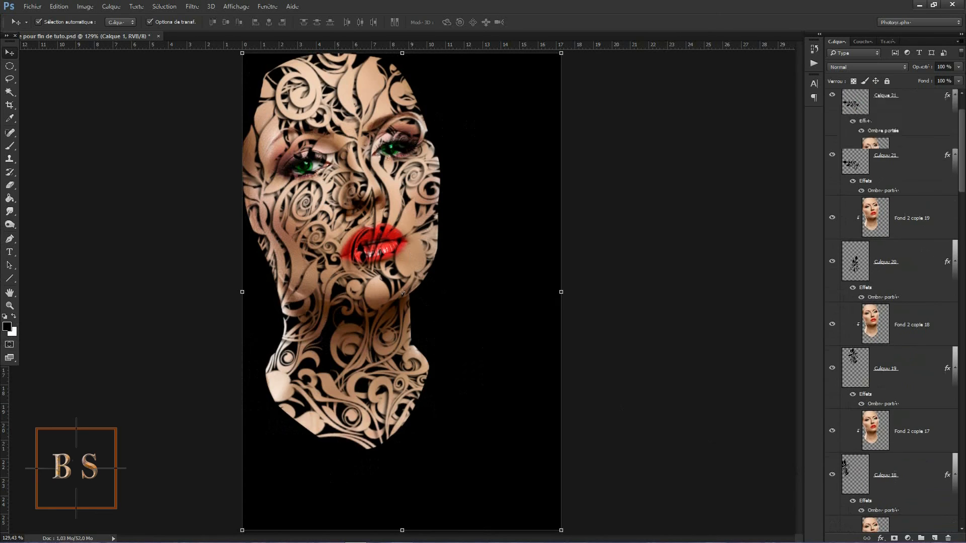
left_click(841, 167)
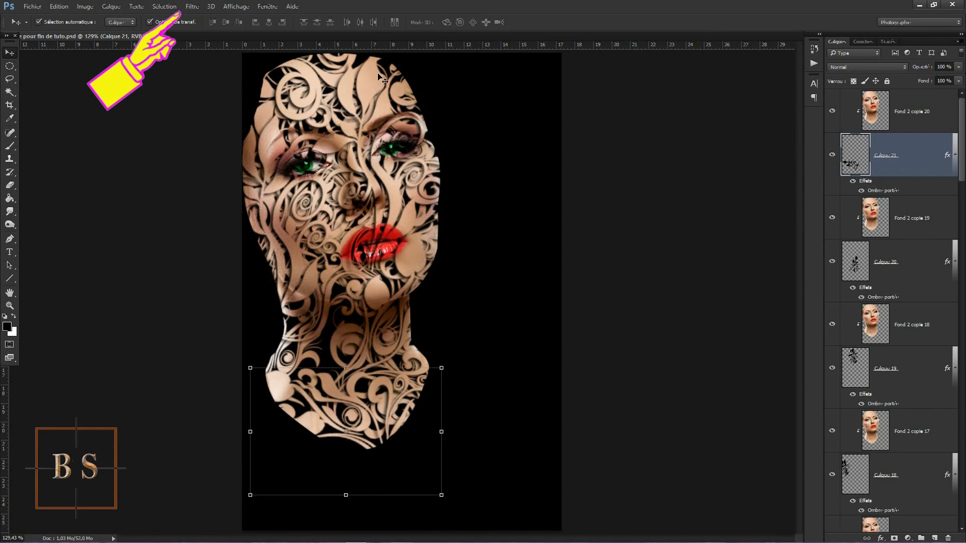
left_click(192, 7)
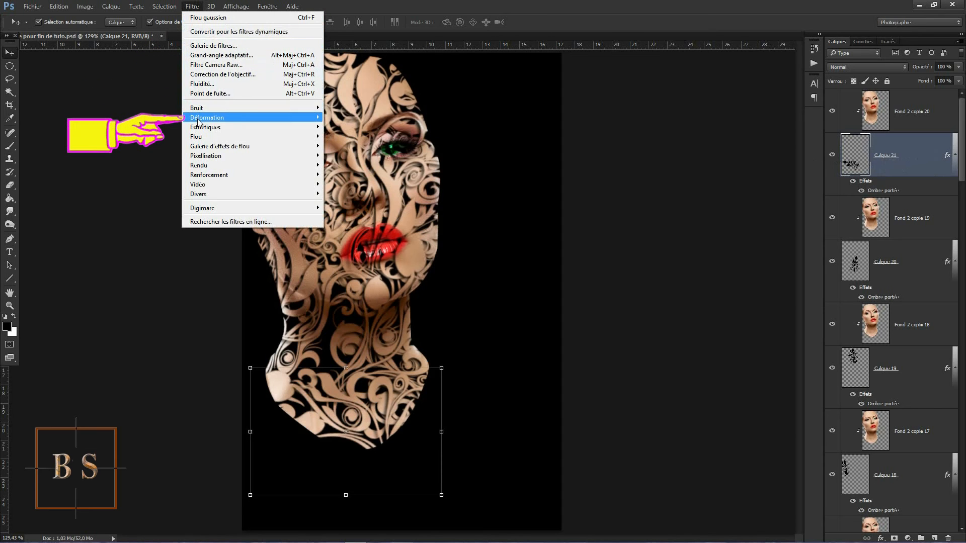
mouse_move(282, 119)
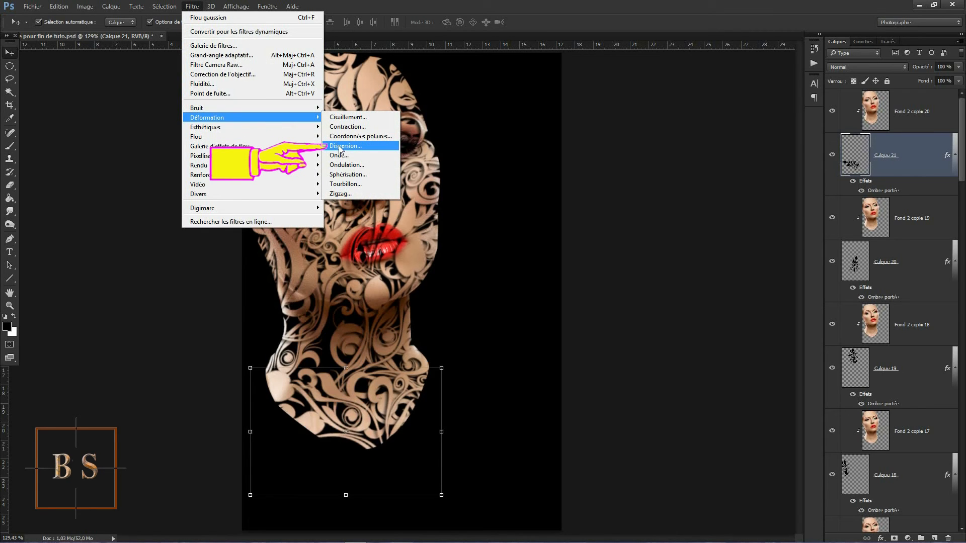
left_click(341, 146)
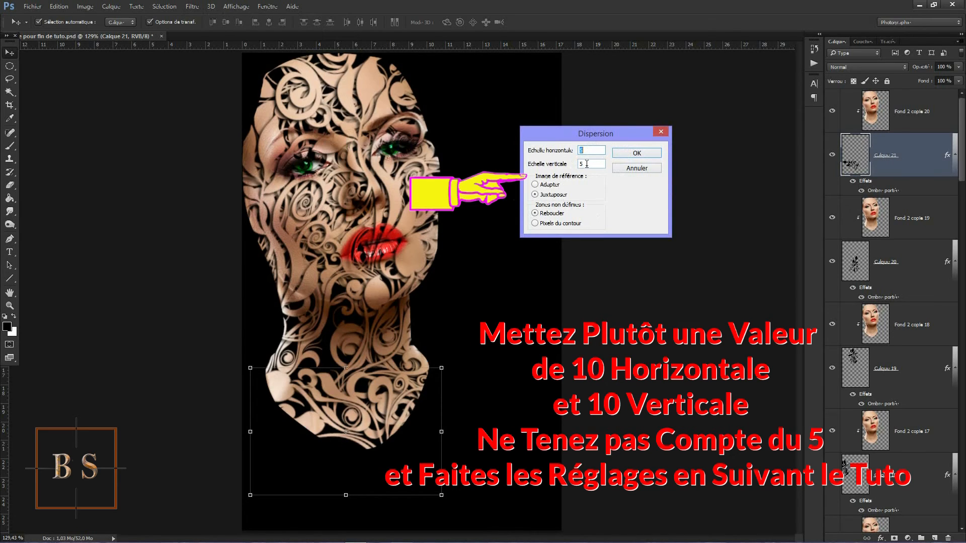
left_click(536, 185)
left_click(536, 195)
left_click(536, 186)
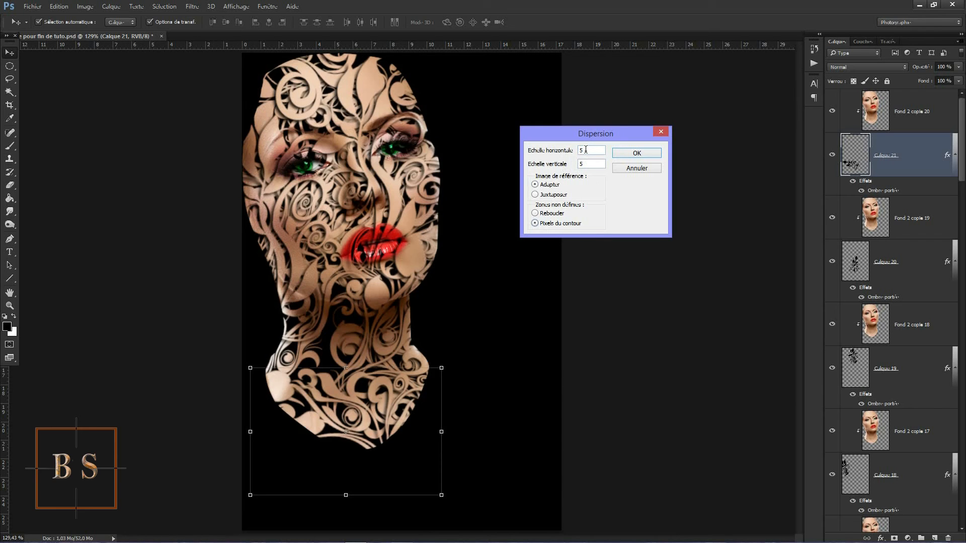
left_click(635, 154)
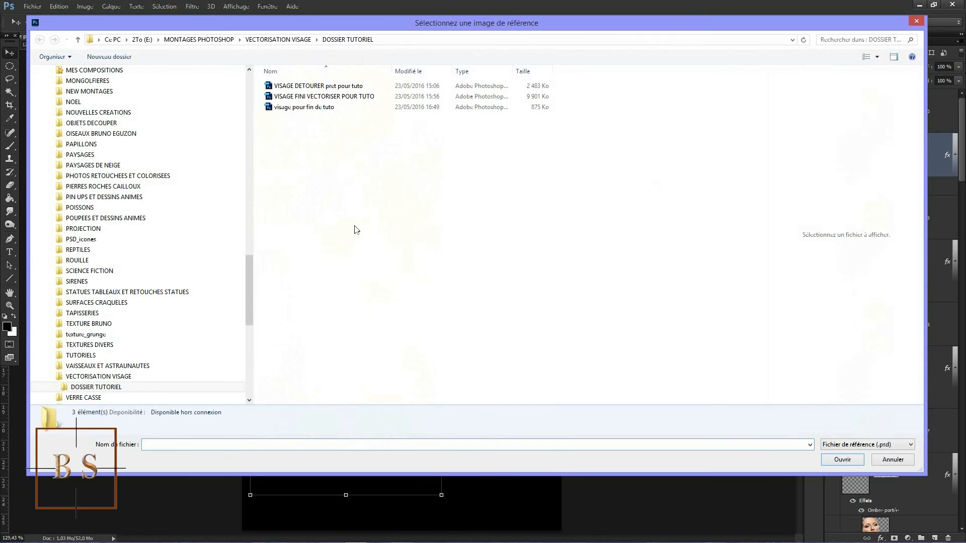
double_click(293, 107)
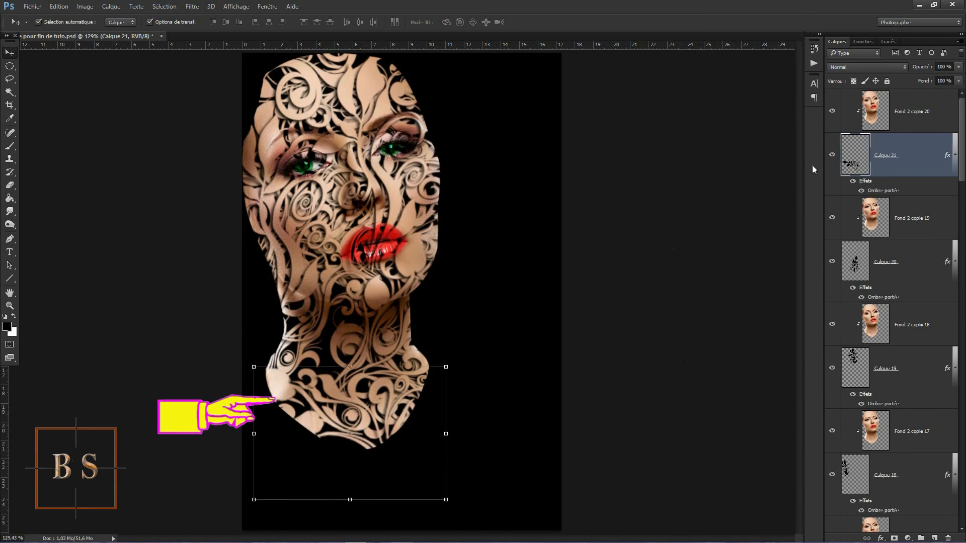
- Compare Calque 21 before and after the distortion by toggling its visibility and the filter result
left_click(833, 157)
left_click(833, 157)
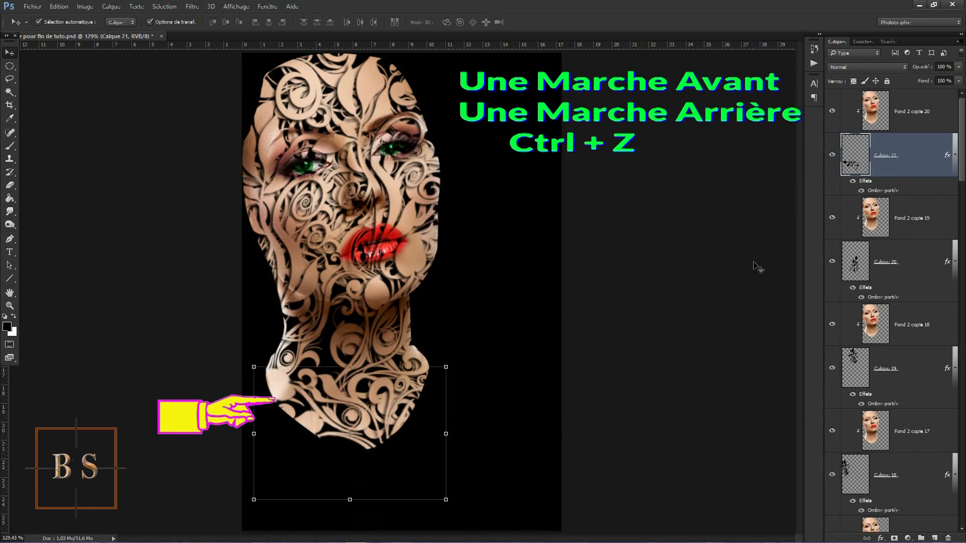
key("ctrl+z")
key("ctrl+shift+z")
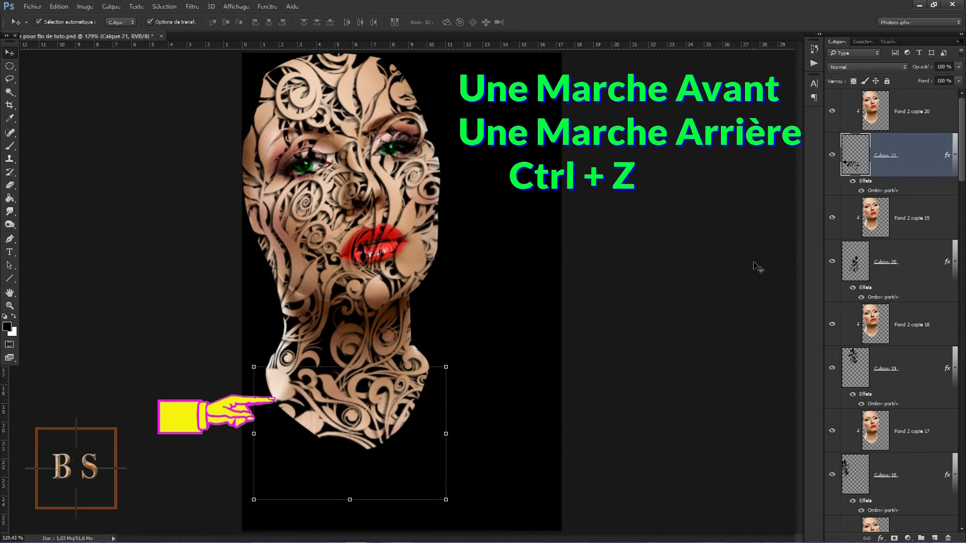
key("ctrl+z")
key("ctrl+shift+z")
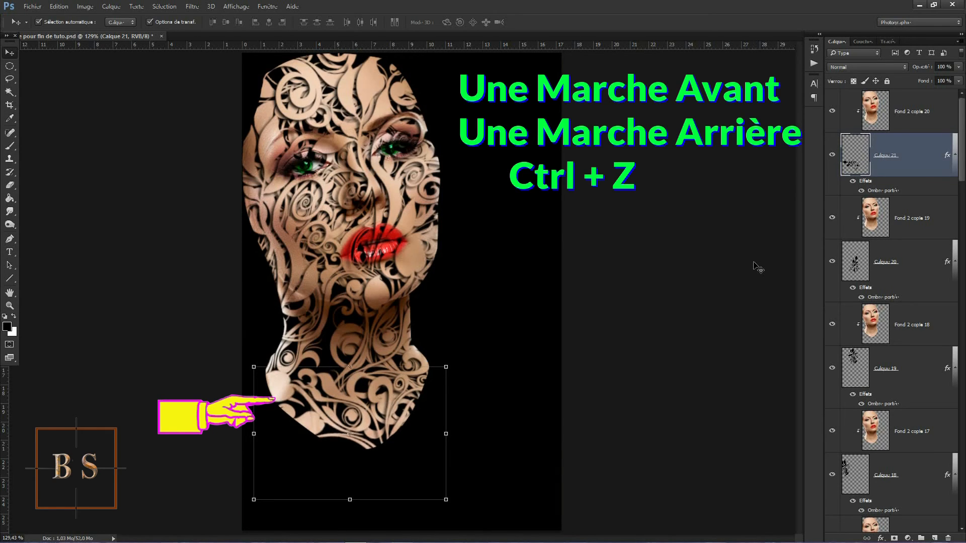
- Reapply the Dispersion filter two more times to Calque 21 to strengthen the distortion
key("ctrl")
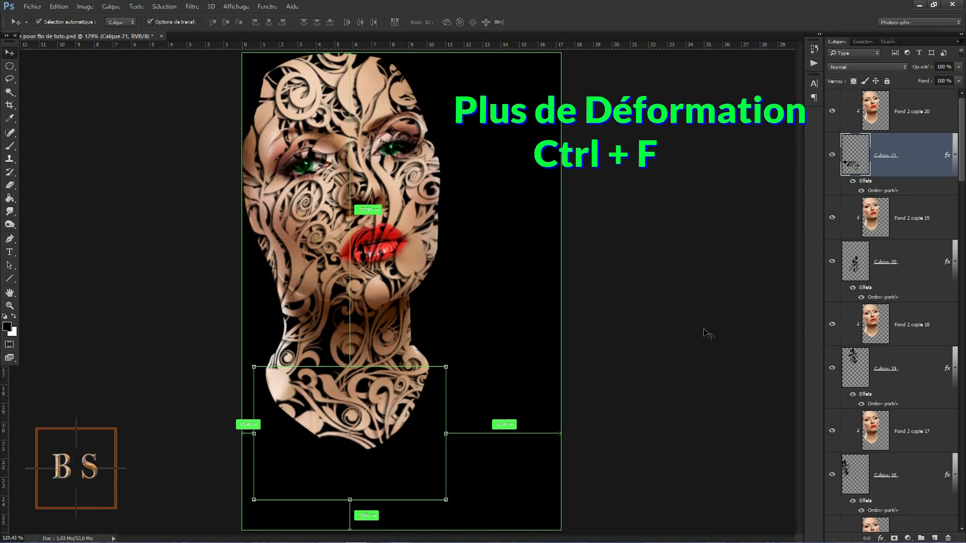
key("ctrl+f")
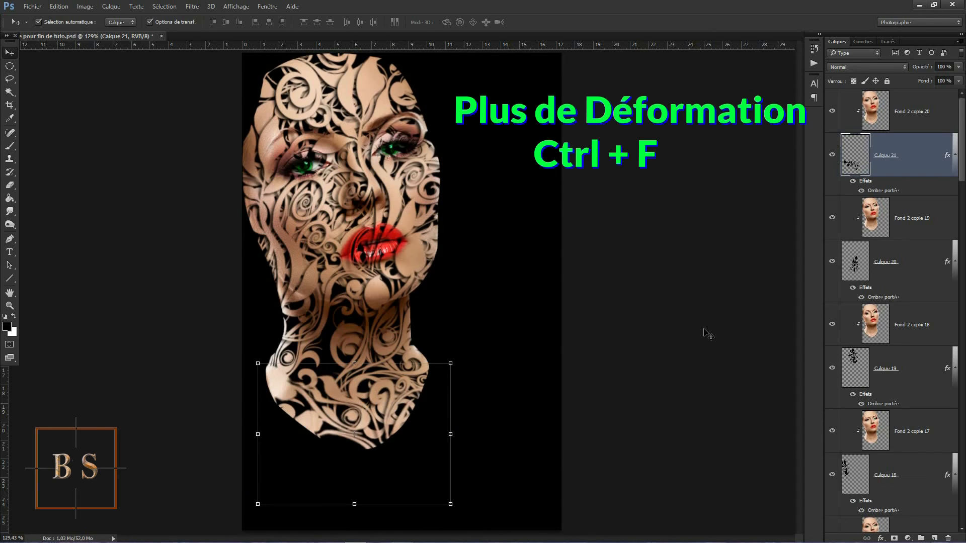
key("ctrl+f")
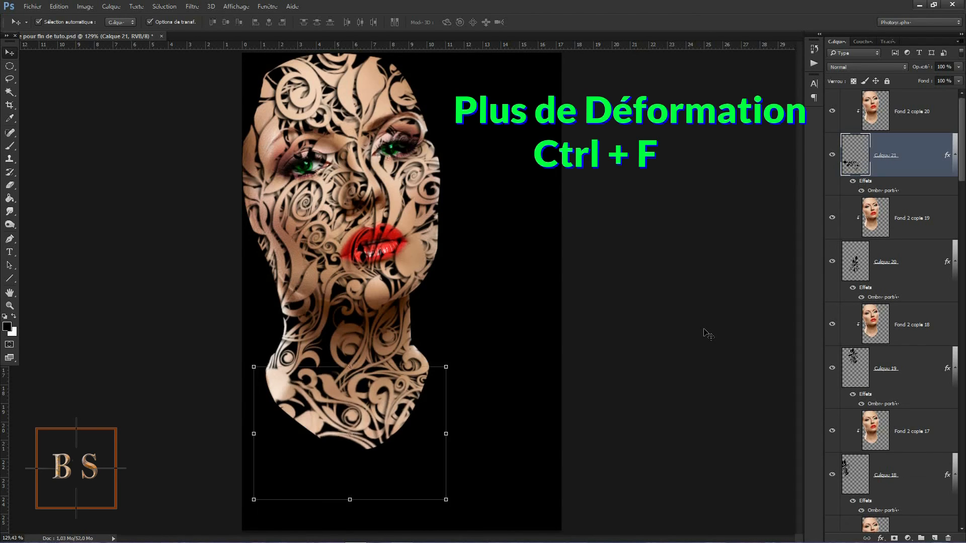
key("ctrl+f")
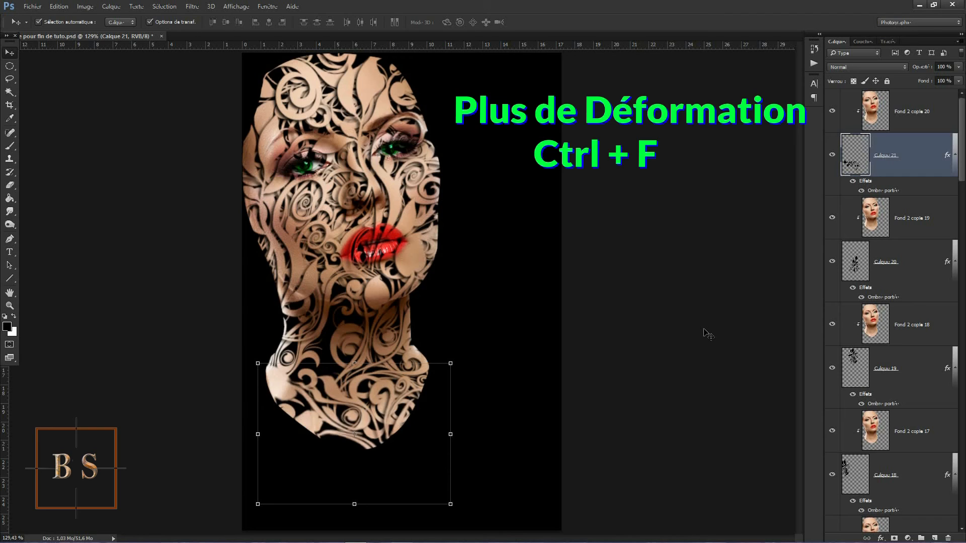
key("ctrl+f")
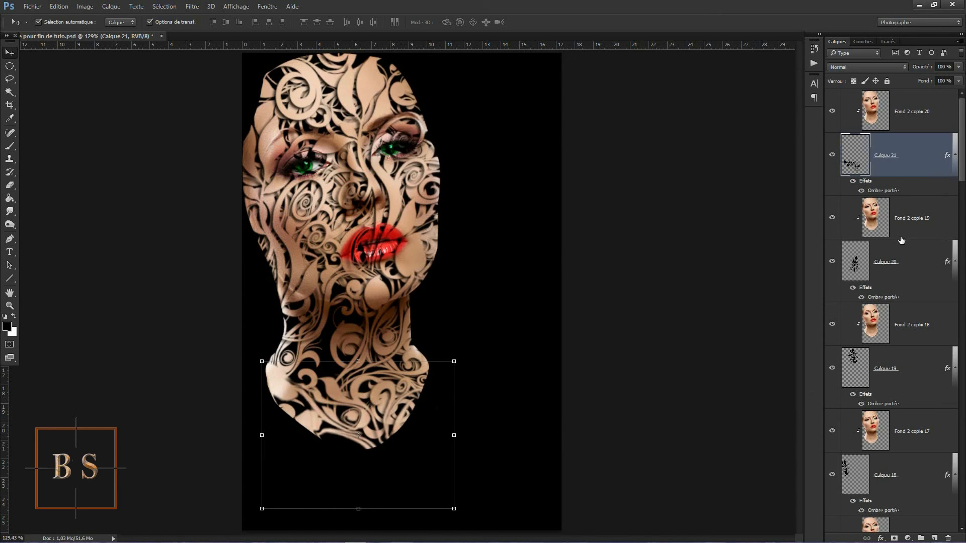
- Apply the last Dispersion filter to Calque 20 and compare the layer with and without it, keeping the distortion
left_click(925, 263)
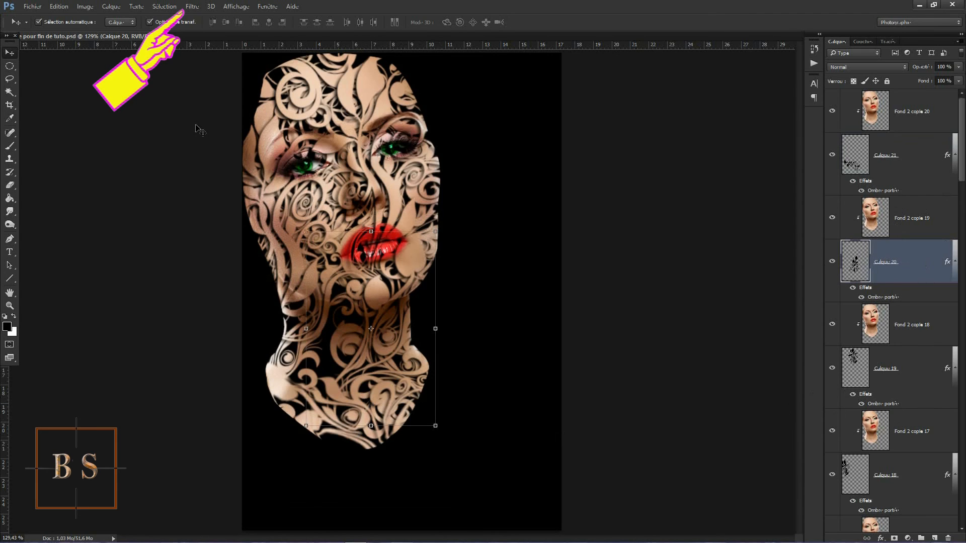
left_click(193, 7)
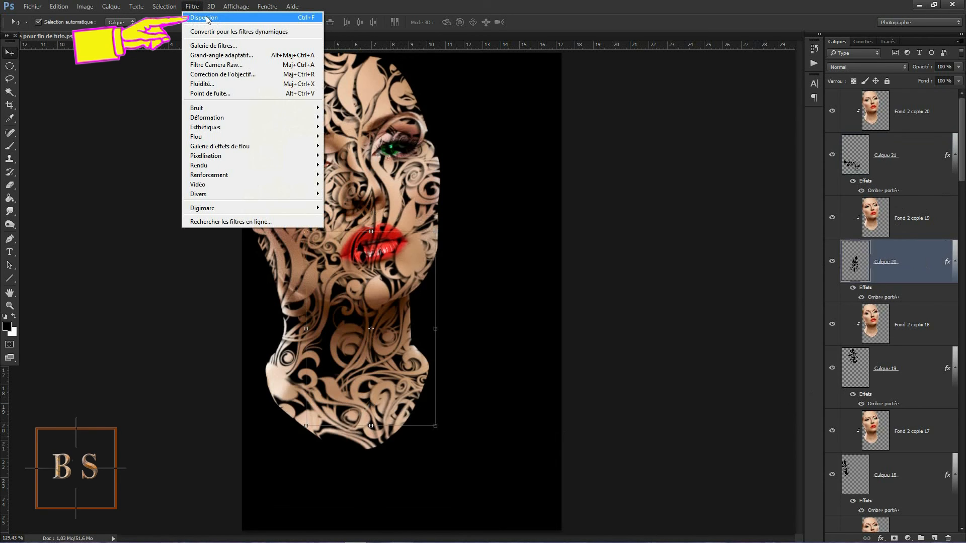
left_click(206, 18)
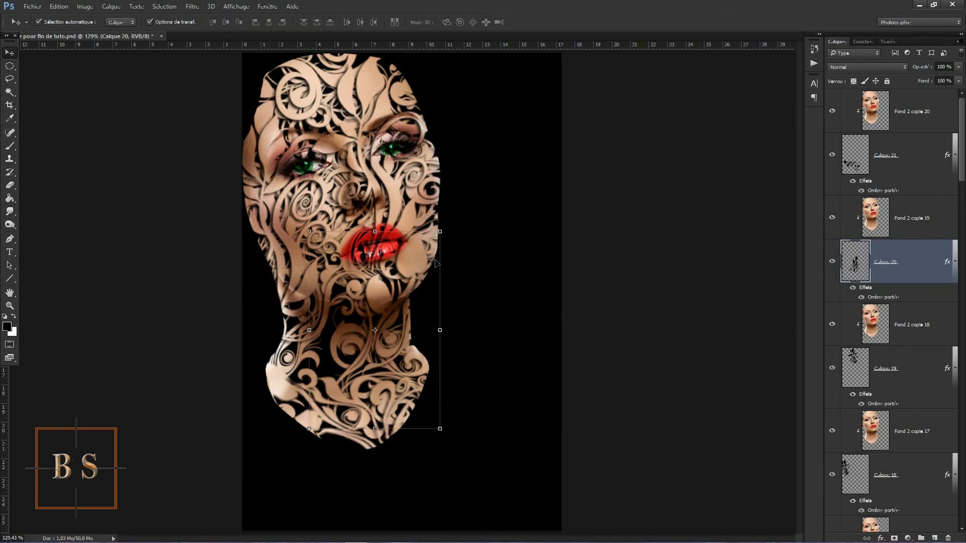
left_click(833, 262)
left_click(832, 263)
key("ctrl+z")
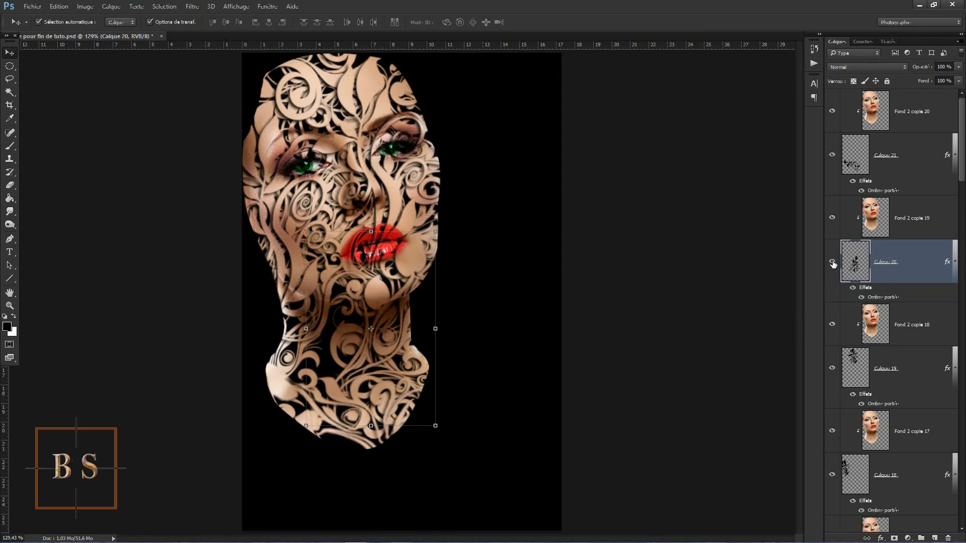
key("ctrl+z")
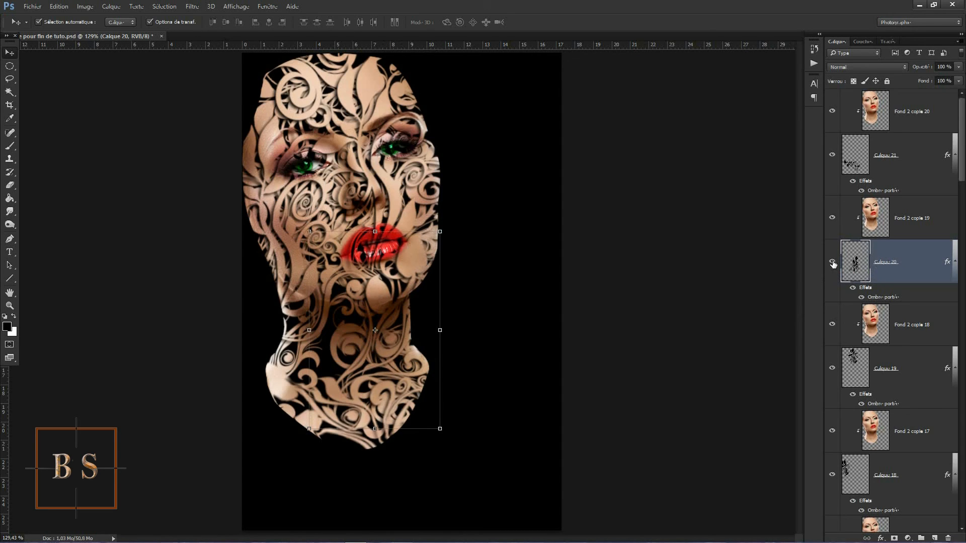
- Repeat the last Dispersion filter on Calque 19 down to Calque 17, toggling Calque 17's visibility to check which part it covers
left_click(930, 365)
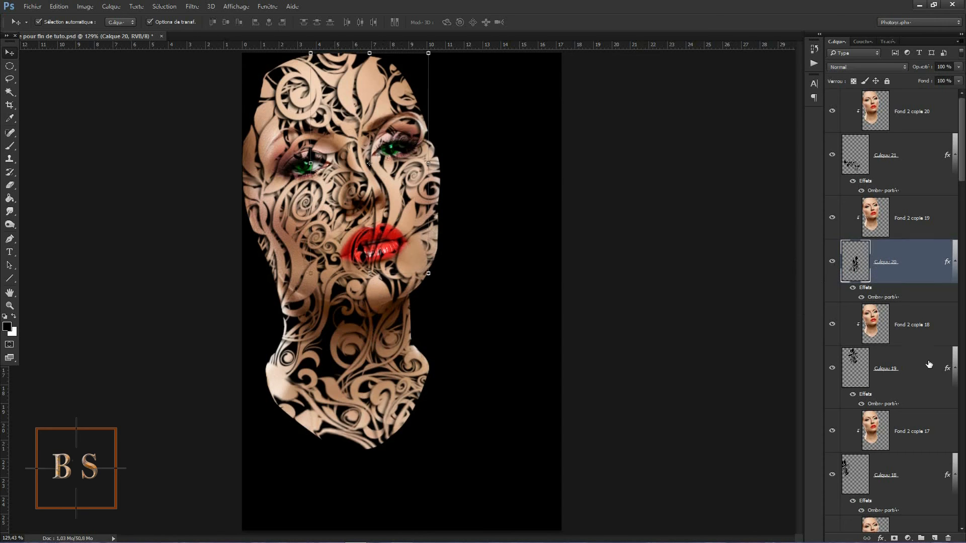
scroll(930, 365, "down", 5)
left_click(923, 254)
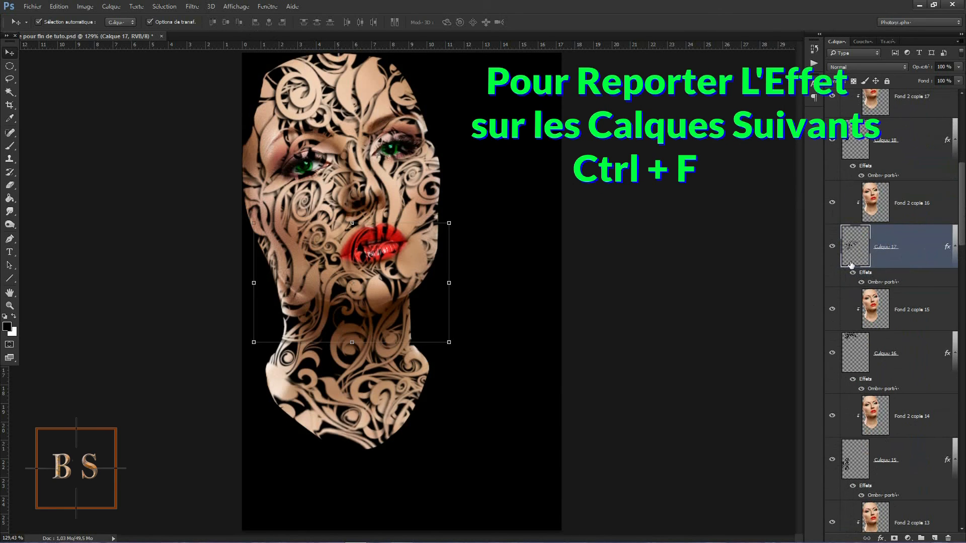
left_click(831, 249)
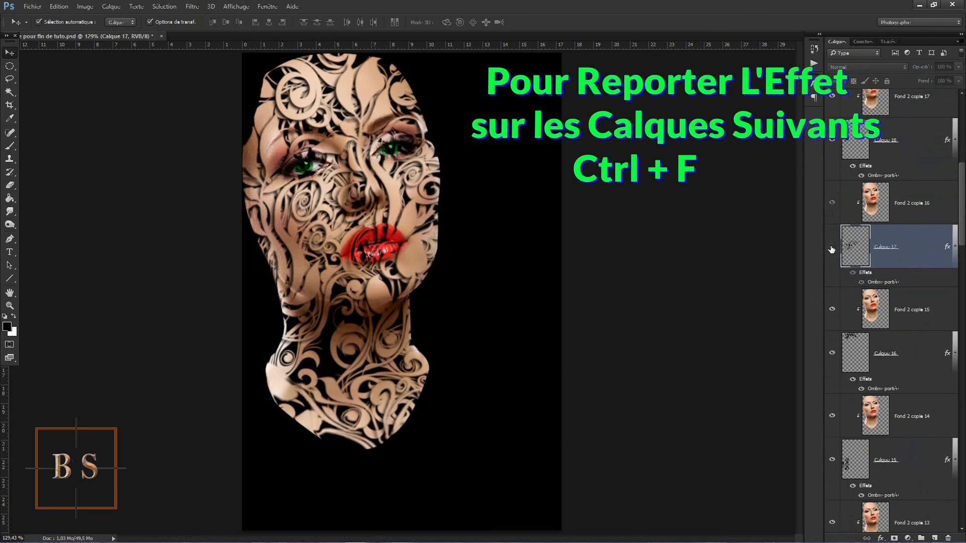
left_click(832, 250)
left_click(831, 249)
left_click(831, 249)
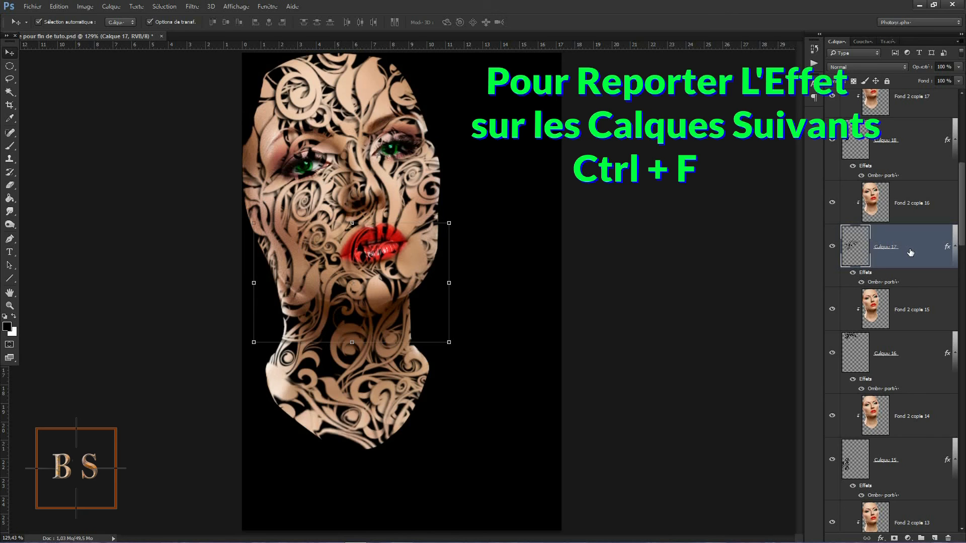
left_click_drag(349, 286, 354, 286)
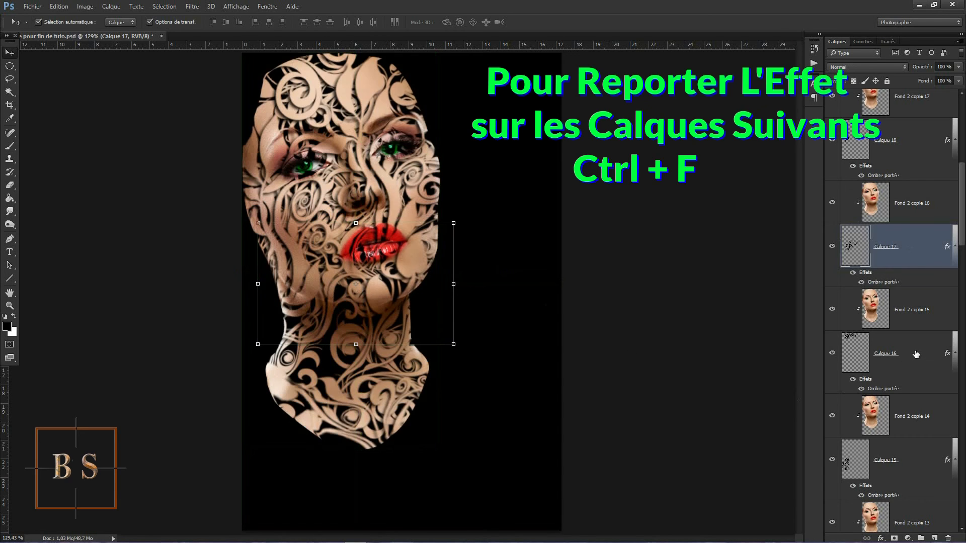
- Check which area Calque 16 covers, and repeat the Dispersion filter on it and the remaining floral layers down to Calque 2
left_click(847, 371)
left_click(832, 355)
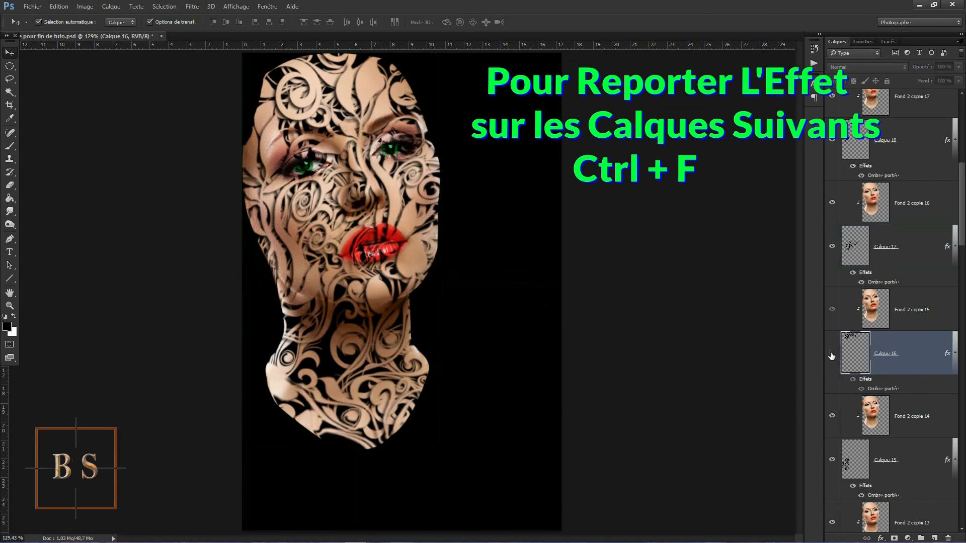
left_click(832, 354)
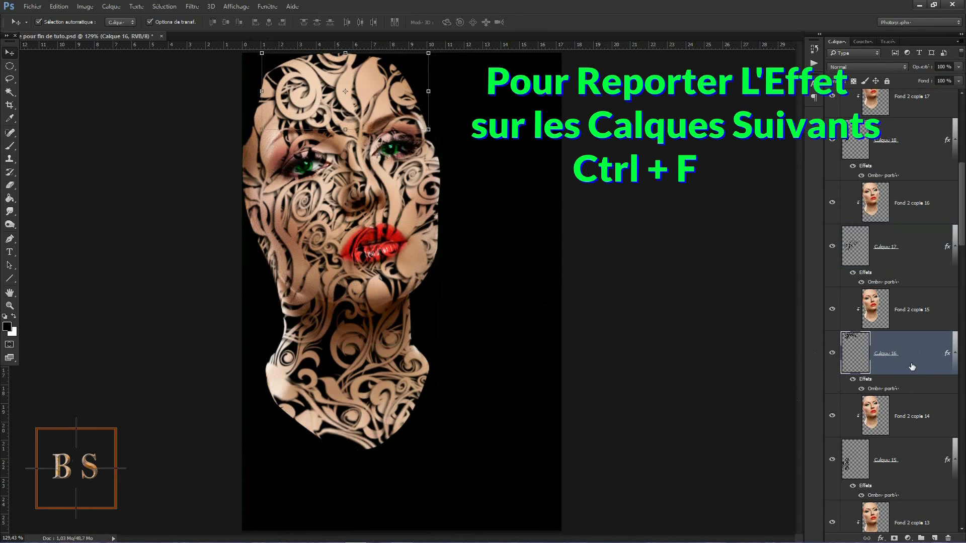
key("ctrl+f")
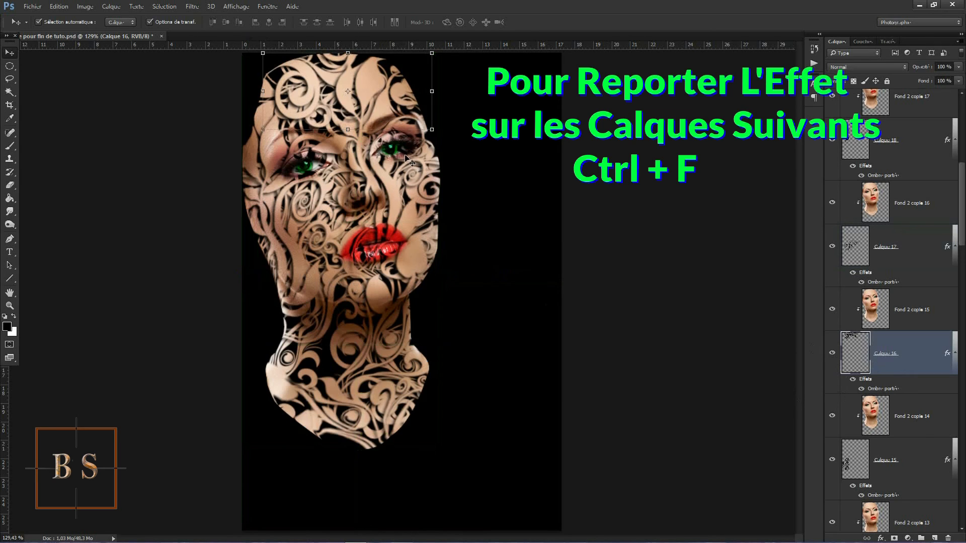
key("ctrl")
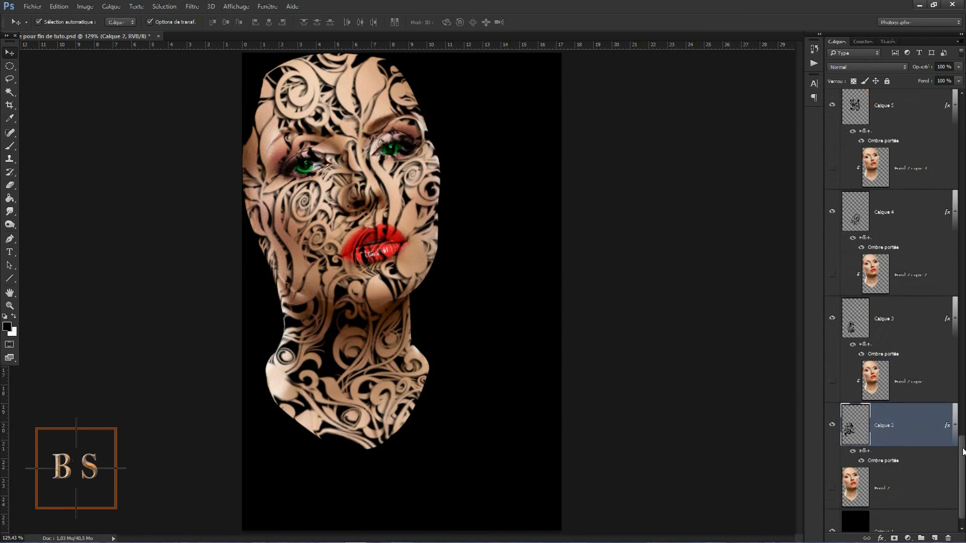
left_click_drag(962, 449, 964, 459)
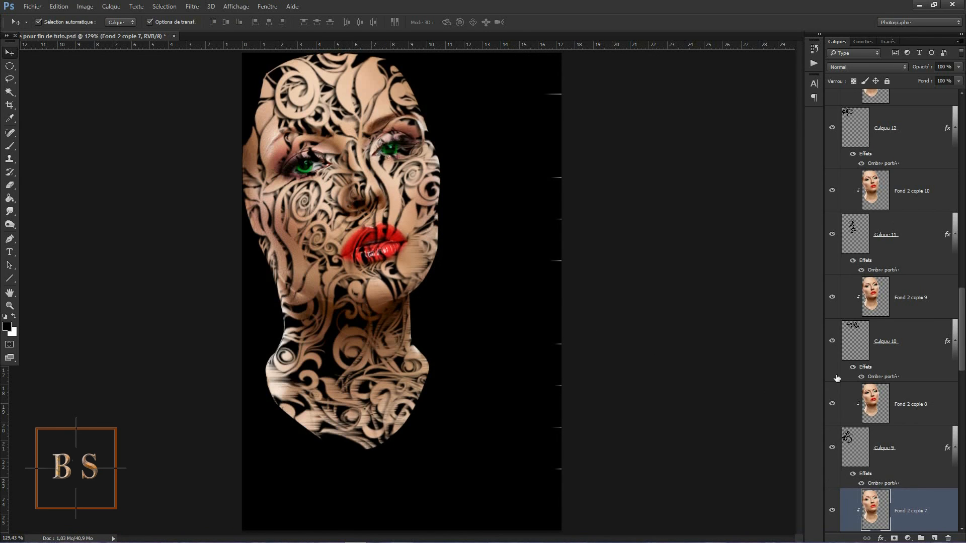
- Add a Vibrance adjustment layer above the uppermost face copy, Fond 2 copie 20
scroll(838, 378, "up", 10)
scroll(891, 151, "up", 3)
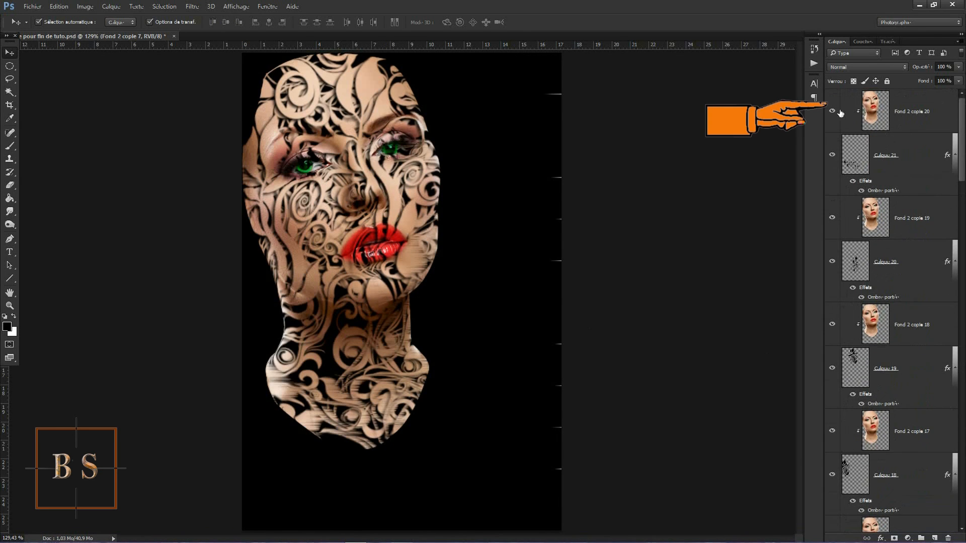
left_click(910, 113)
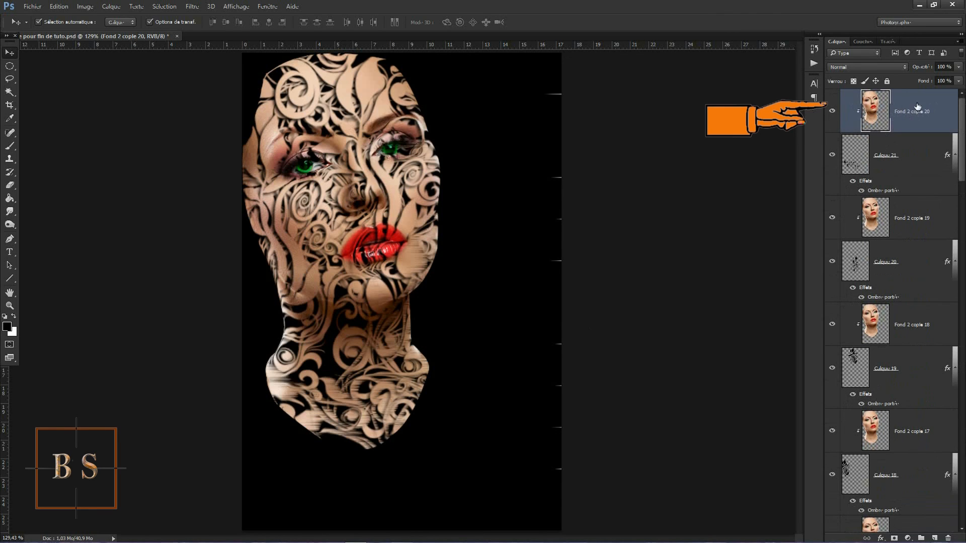
left_click(908, 539)
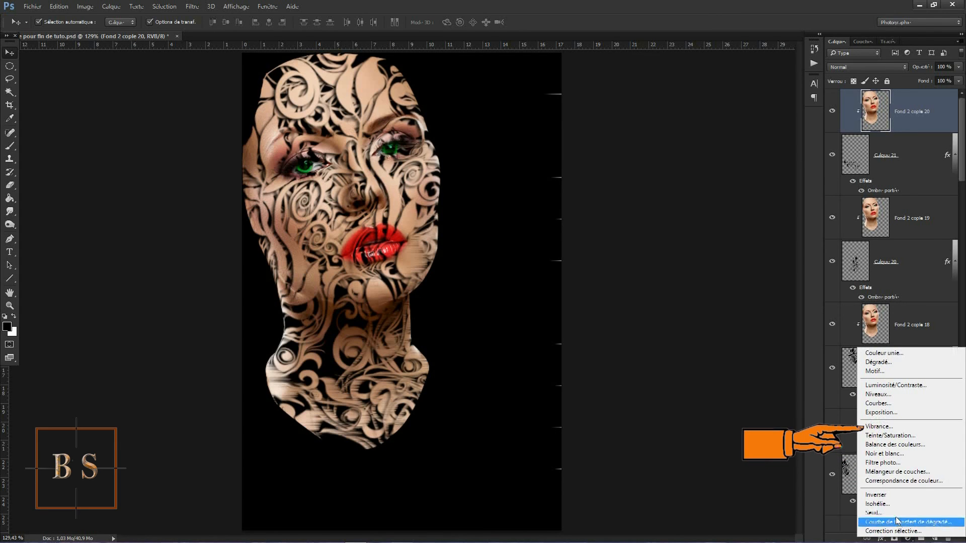
left_click(889, 428)
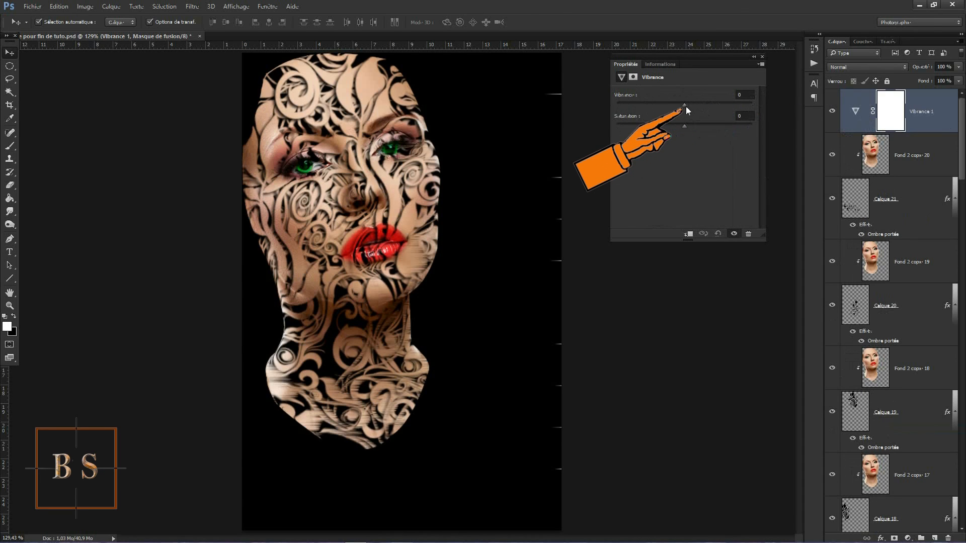
- Set the Vibrance 1 adjustment's vibrance to +75 and its saturation to +11
left_click_drag(689, 106, 746, 109)
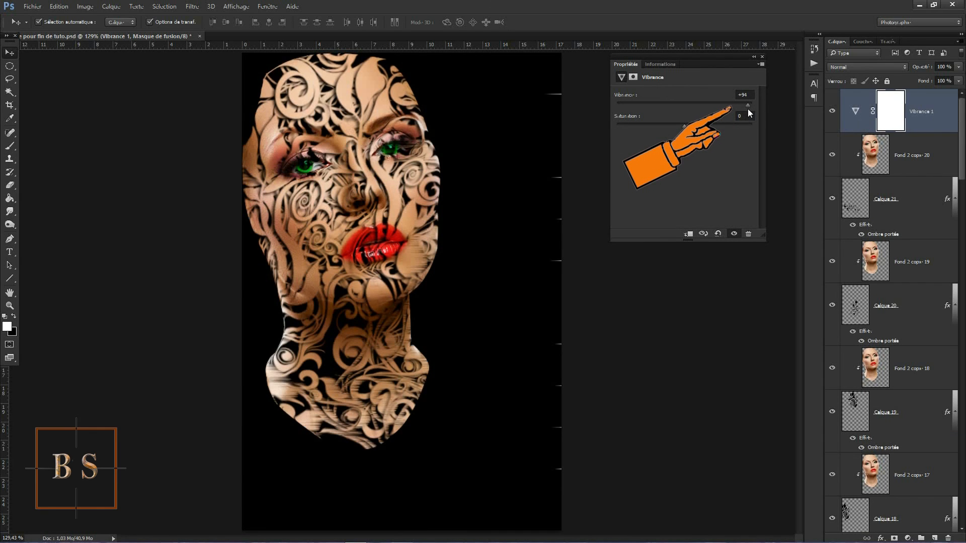
left_click_drag(748, 106, 714, 111)
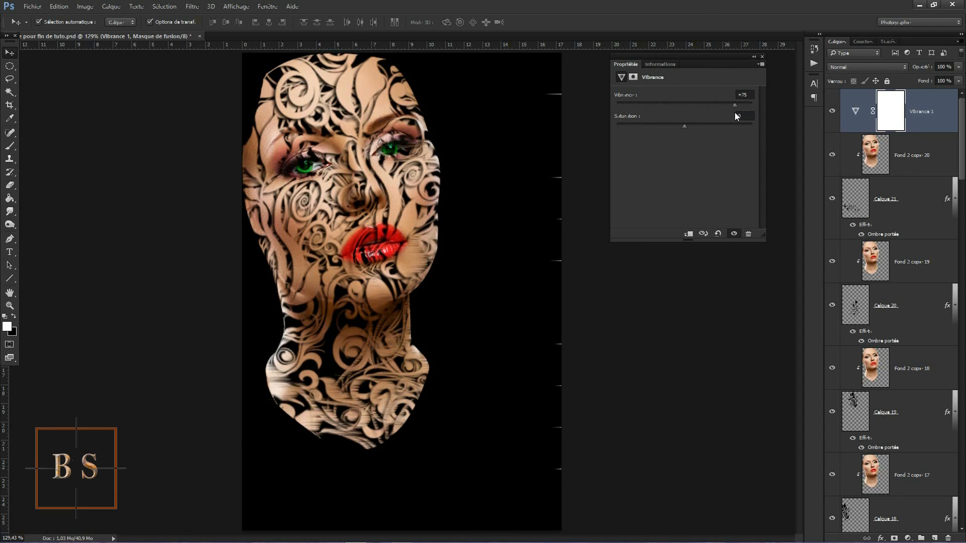
left_click_drag(682, 129, 649, 129)
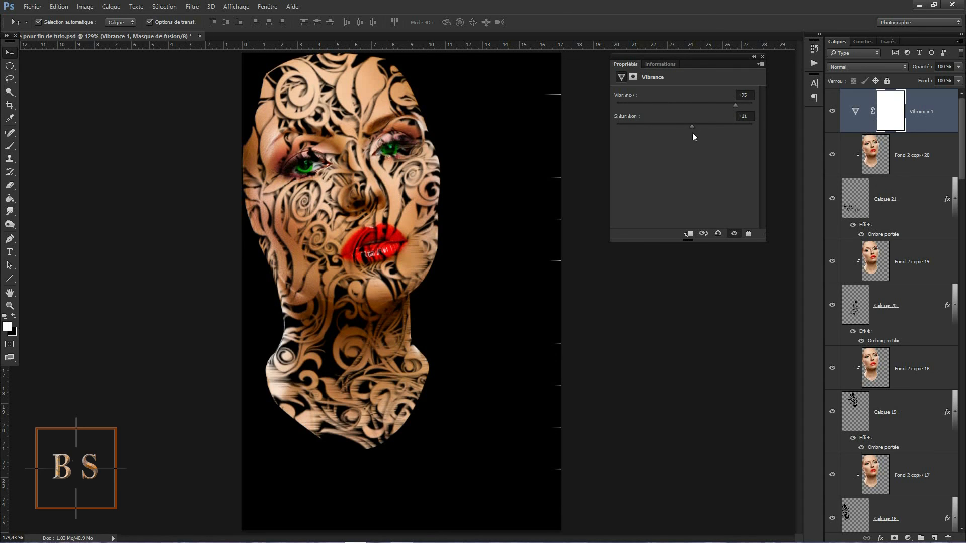
- Add a Levels adjustment layer above Vibrance 1 and set its RGB midtone input level to 0.78
left_click(908, 538)
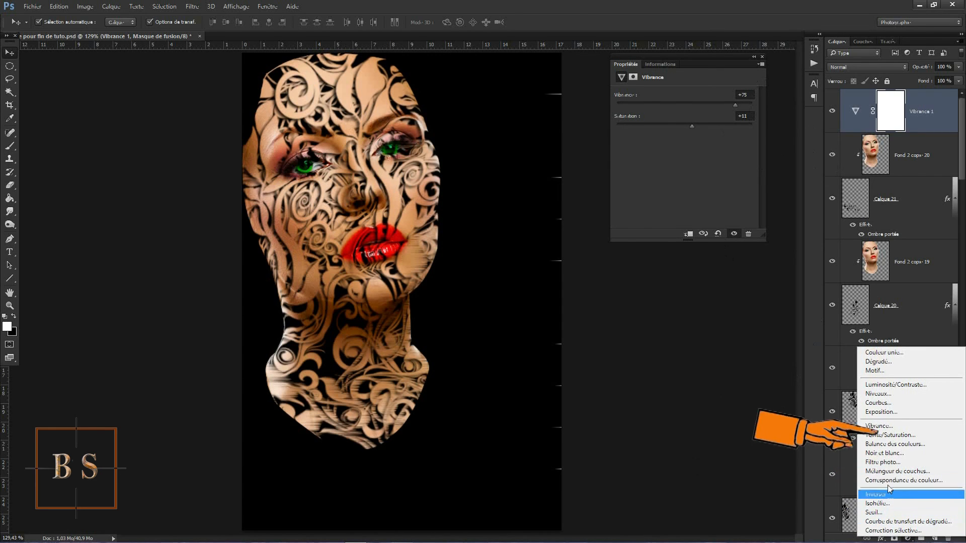
left_click(883, 396)
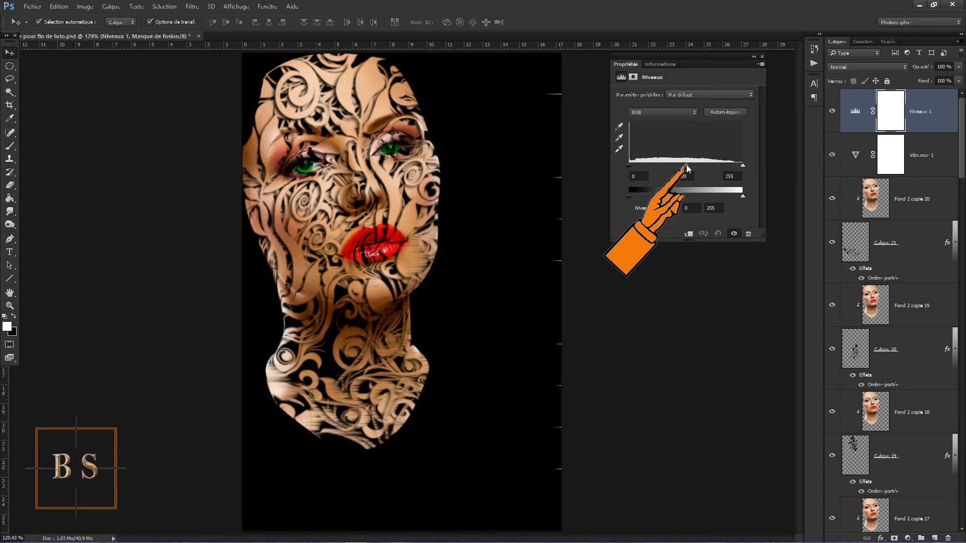
mouse_move(686, 165)
left_mouse_down()
mouse_move(717, 168)
mouse_move(654, 171)
mouse_move(696, 179)
left_mouse_up()
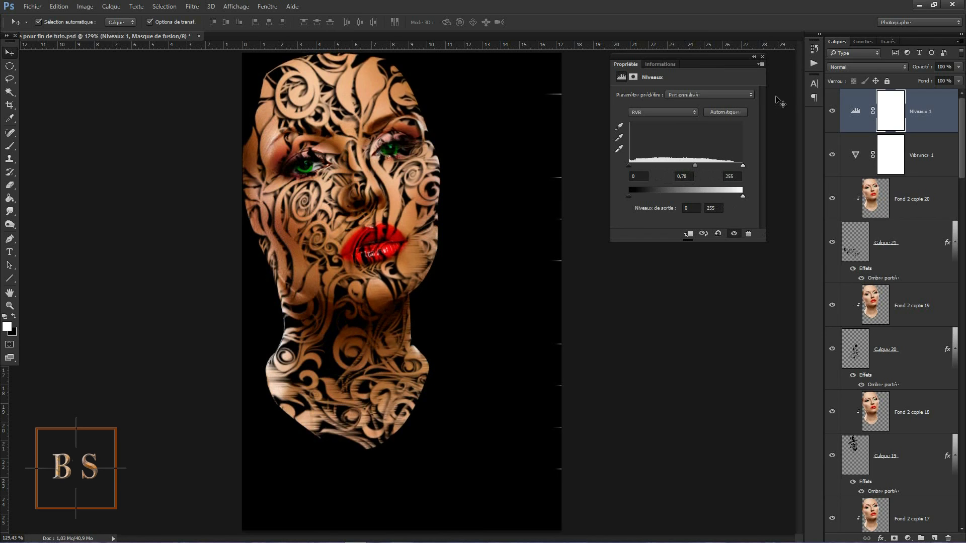